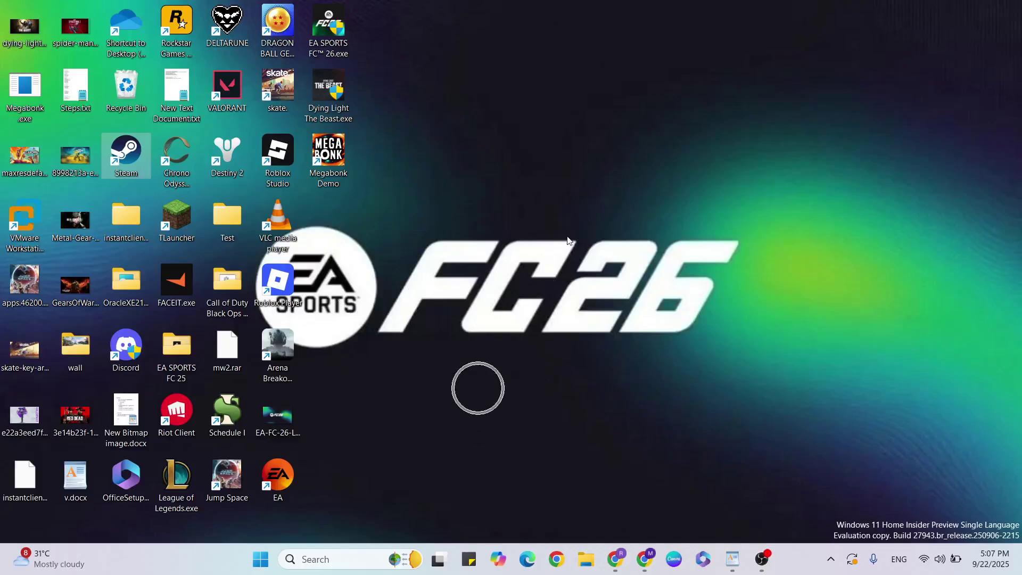
# - Bring WordPad's v.docx guide on fixing EA SPORTS FC 26 low FPS to the front
pyautogui.click(735, 357)
pyautogui.click(733, 554)
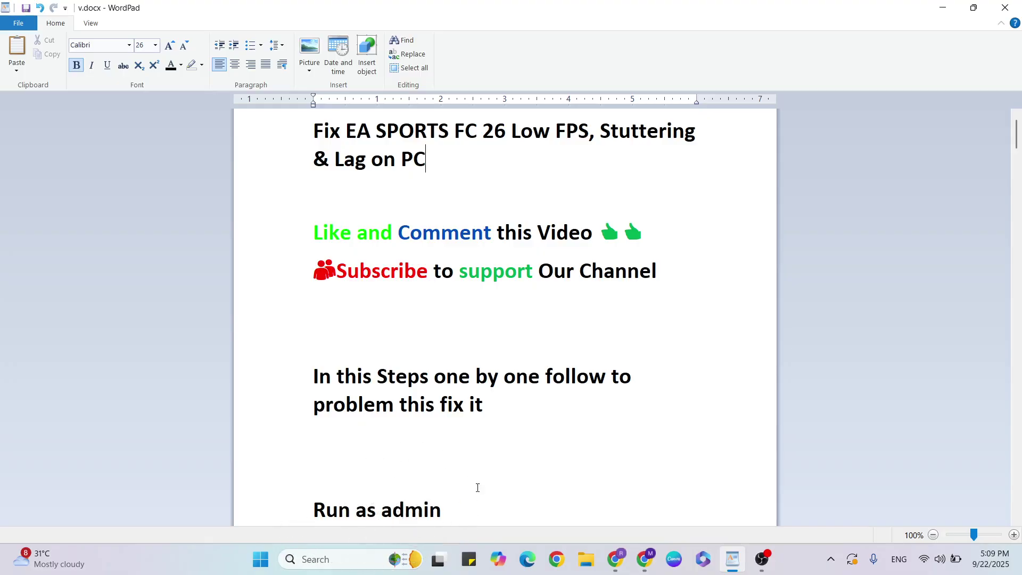
# - Open the Compatibility tab in EA SPORTS FC 26.exe's properties from the desktop
pyautogui.press('super+d')
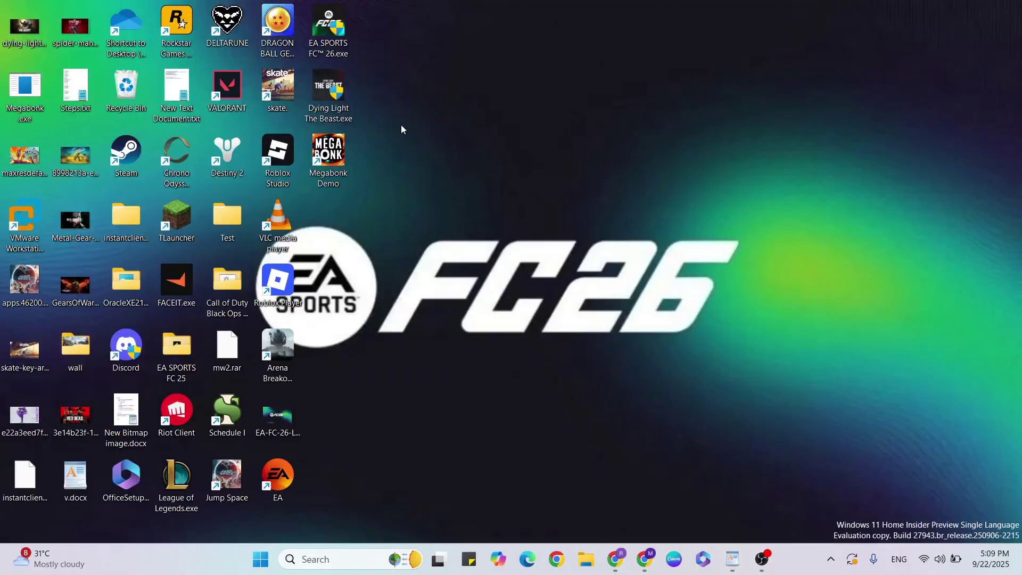
pyautogui.rightClick(327, 27)
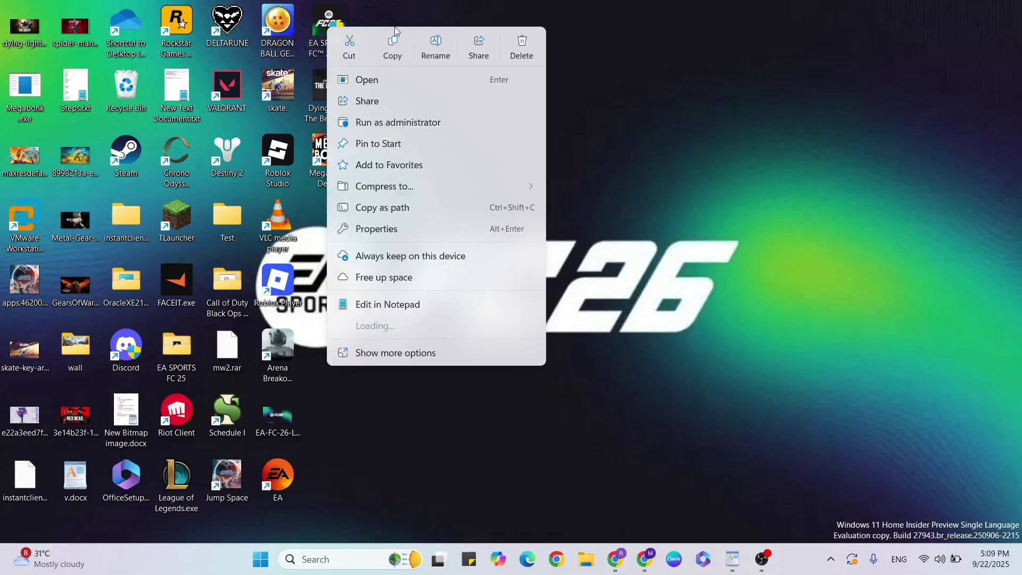
pyautogui.click(400, 227)
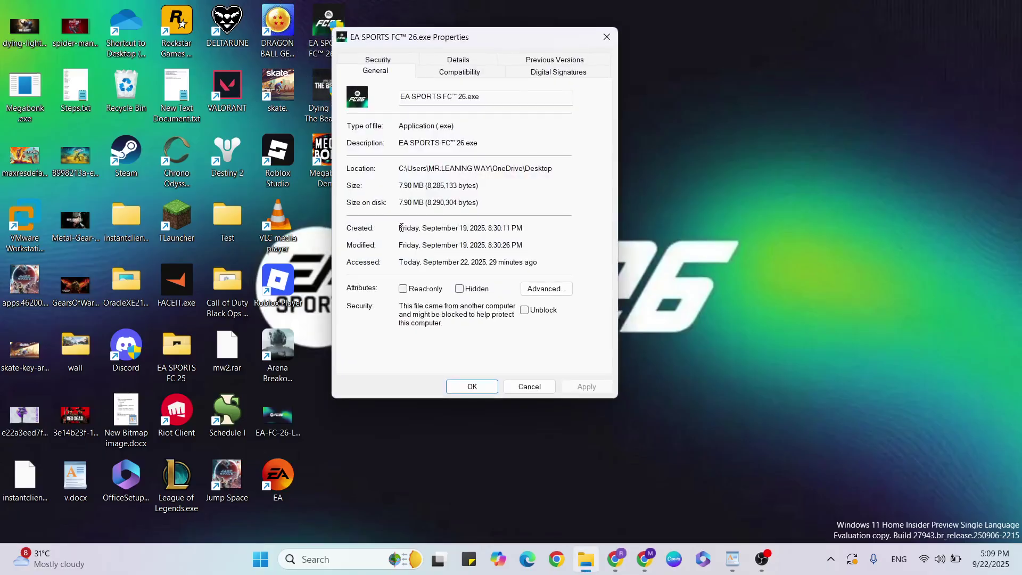
pyautogui.click(475, 75)
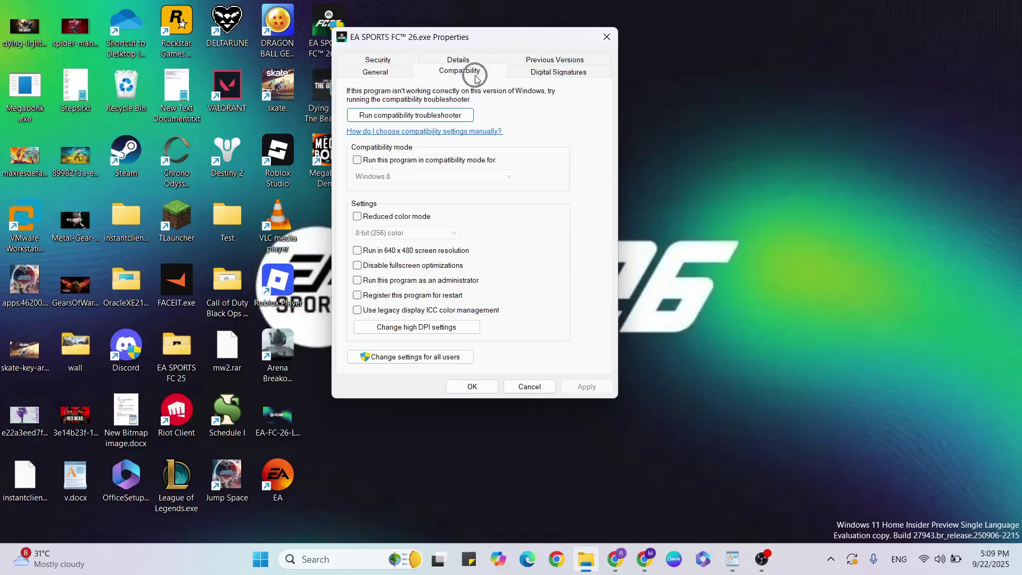
# - Enable Windows 8 mode, Run as administrator and Disable fullscreen optimizations, then apply
pyautogui.click(380, 162)
pyautogui.click(381, 281)
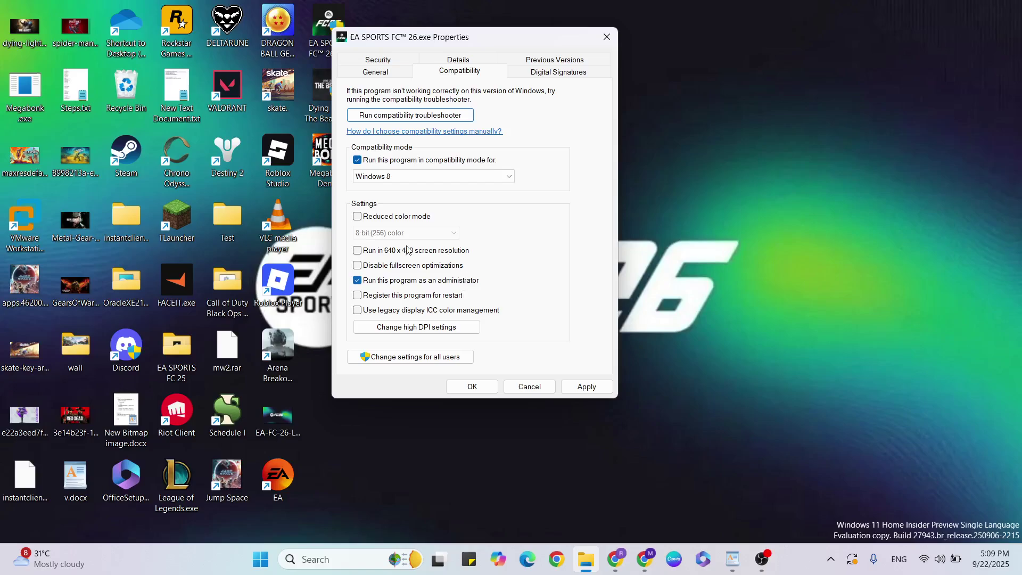
pyautogui.click(357, 266)
pyautogui.click(580, 386)
pyautogui.click(523, 387)
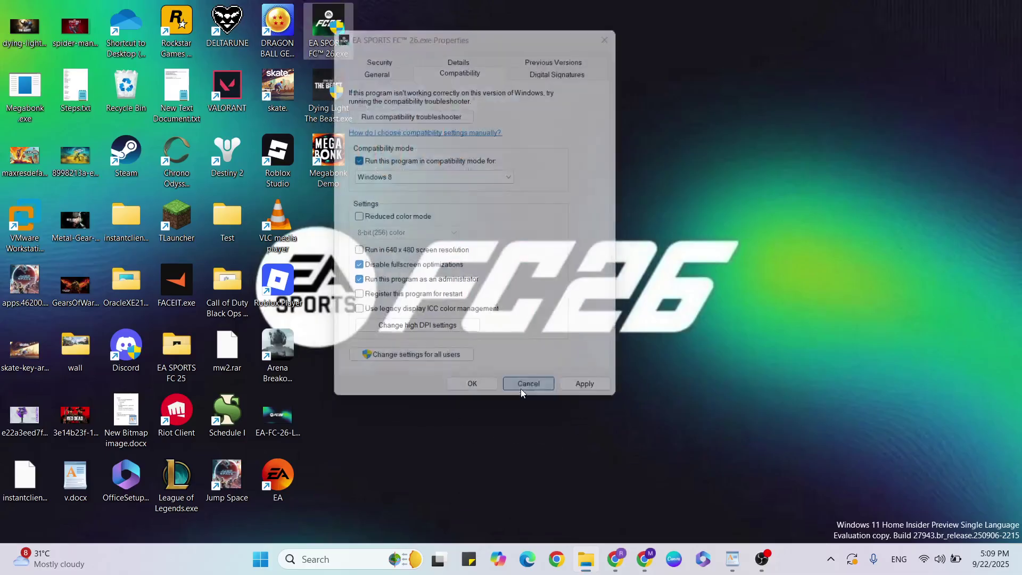
# - Check the notes for the next step, Device manager, then return to the desktop
pyautogui.click(732, 564)
pyautogui.click(401, 522)
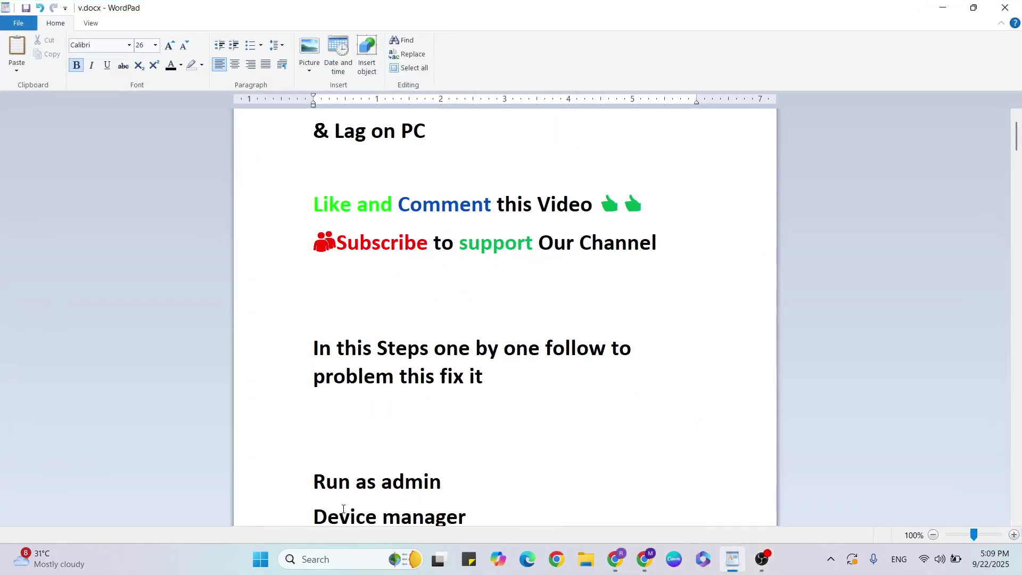
pyautogui.press('super+d')
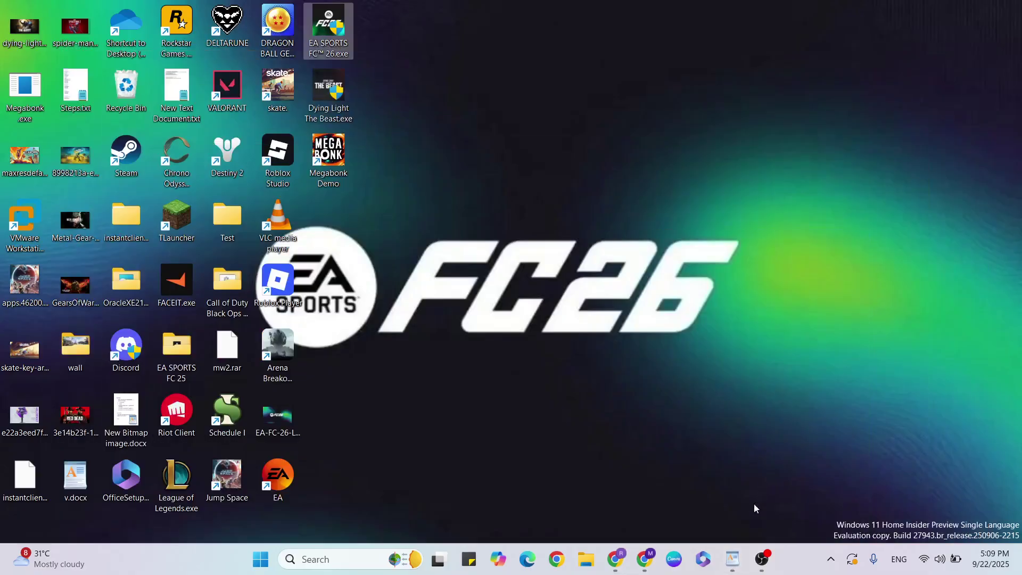
# - Search 'device' in Windows Search and launch Device Manager
pyautogui.click(345, 560)
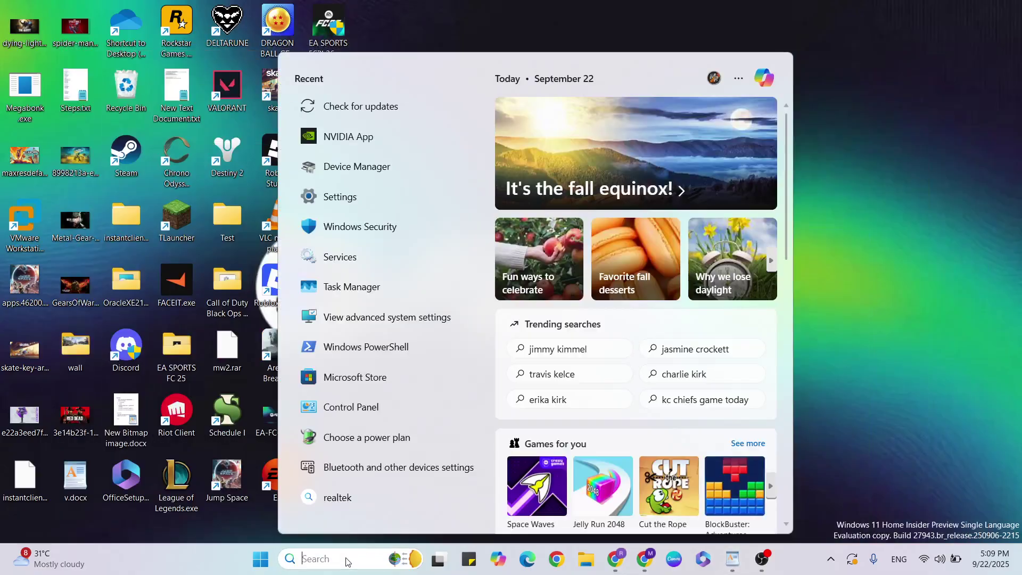
pyautogui.write('device')
pyautogui.click(398, 155)
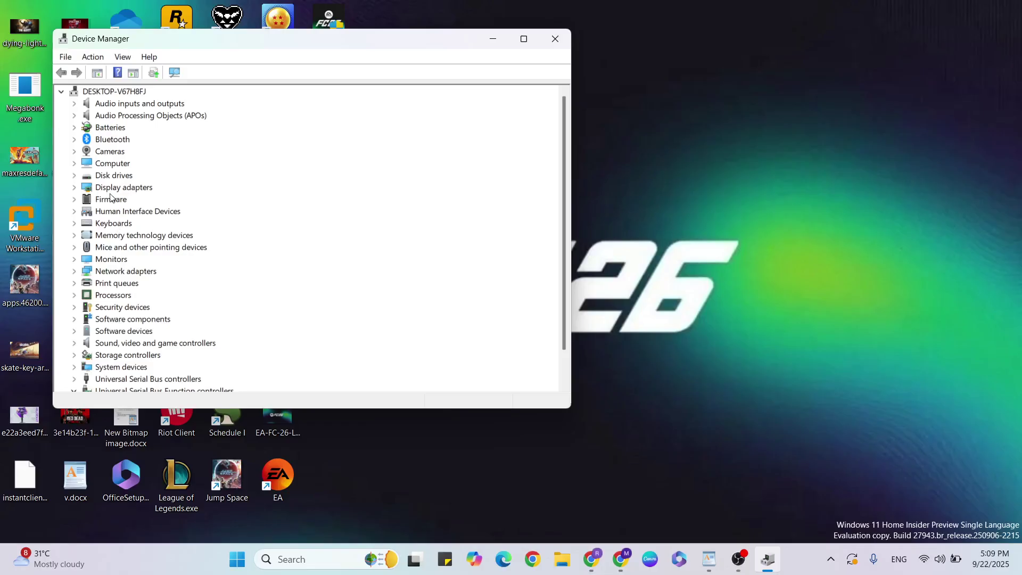
# - Under Display adapters, update the NVIDIA GeForce RTX 3050 Laptop GPU driver by browsing this computer
pyautogui.click(106, 193)
pyautogui.click(74, 188)
pyautogui.click(155, 212)
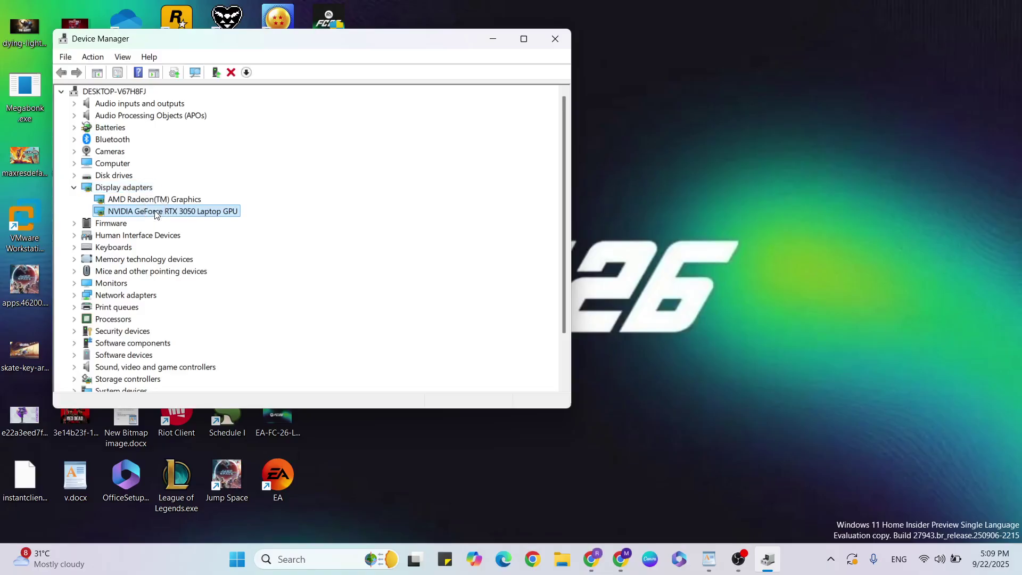
pyautogui.rightClick(155, 212)
pyautogui.click(181, 220)
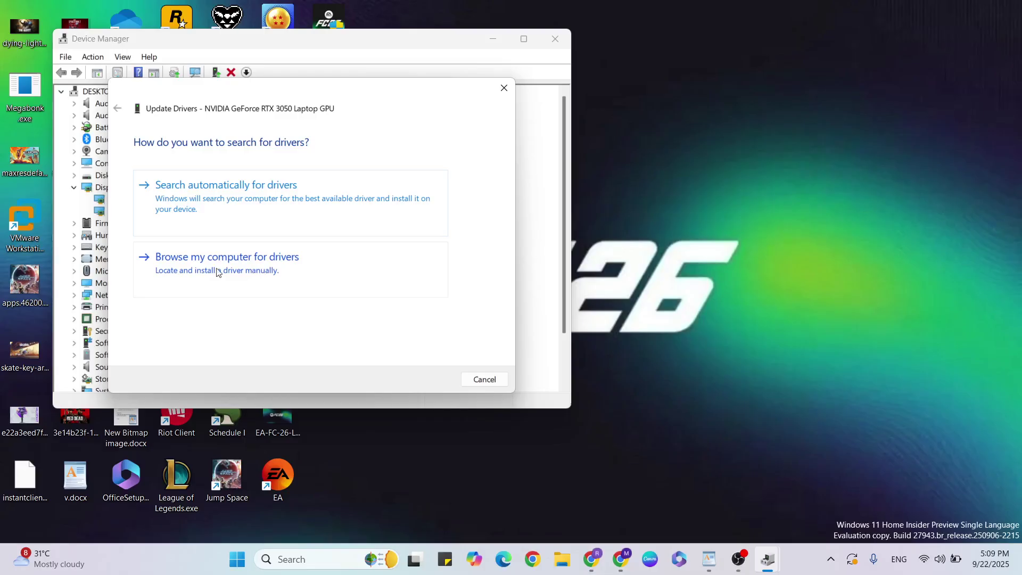
pyautogui.click(247, 268)
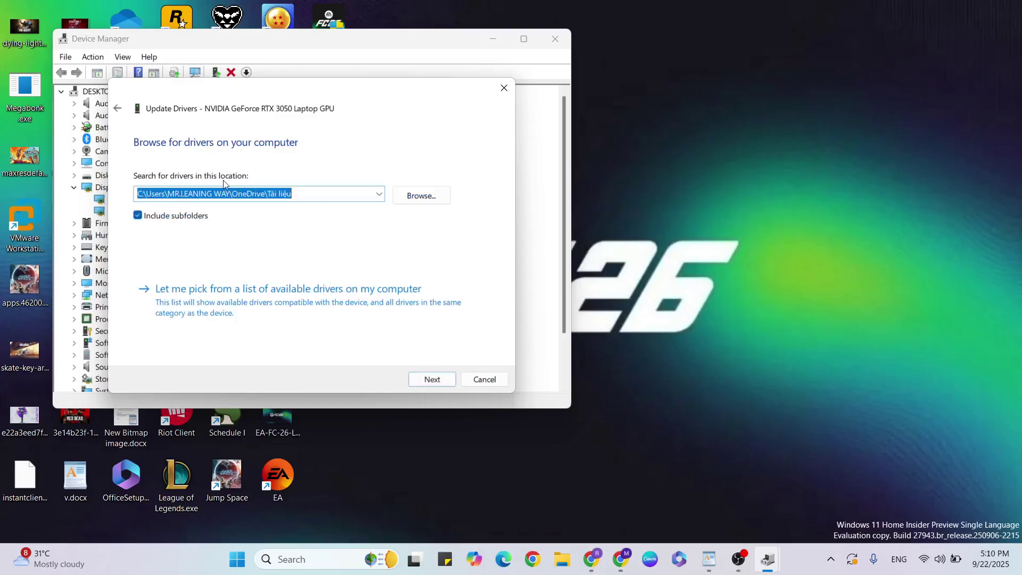
# - Browse to C:\Windows\WinSxS and select it as the driver search folder
pyautogui.click(424, 193)
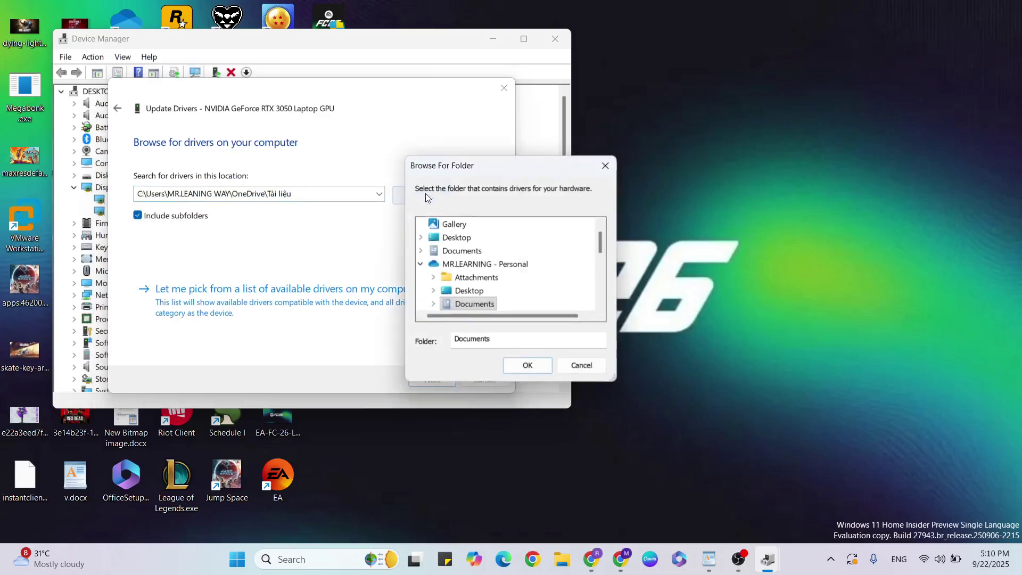
pyautogui.scroll(-1, 449, 263)
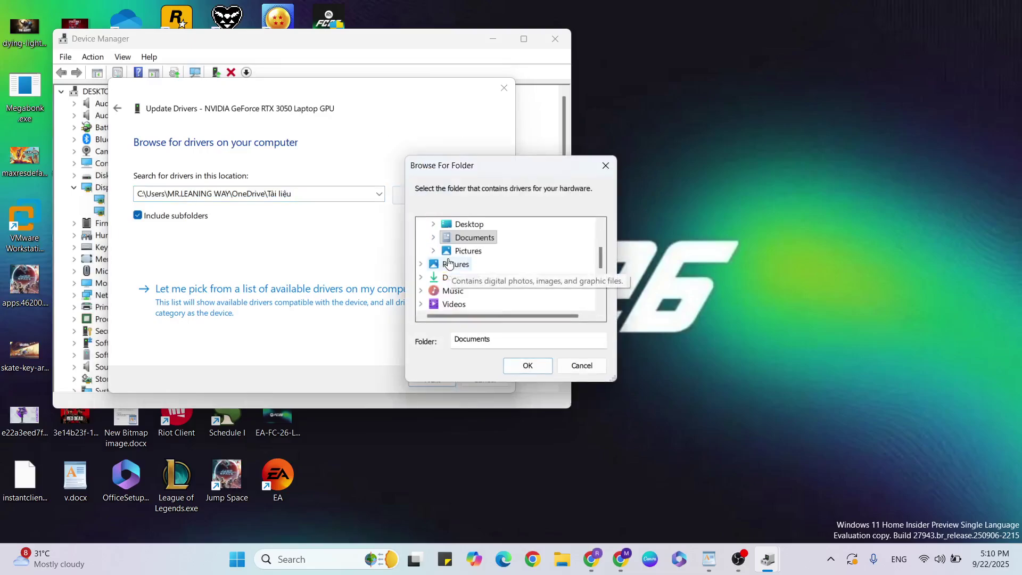
pyautogui.scroll(2, 449, 263)
pyautogui.scroll(-3, 449, 264)
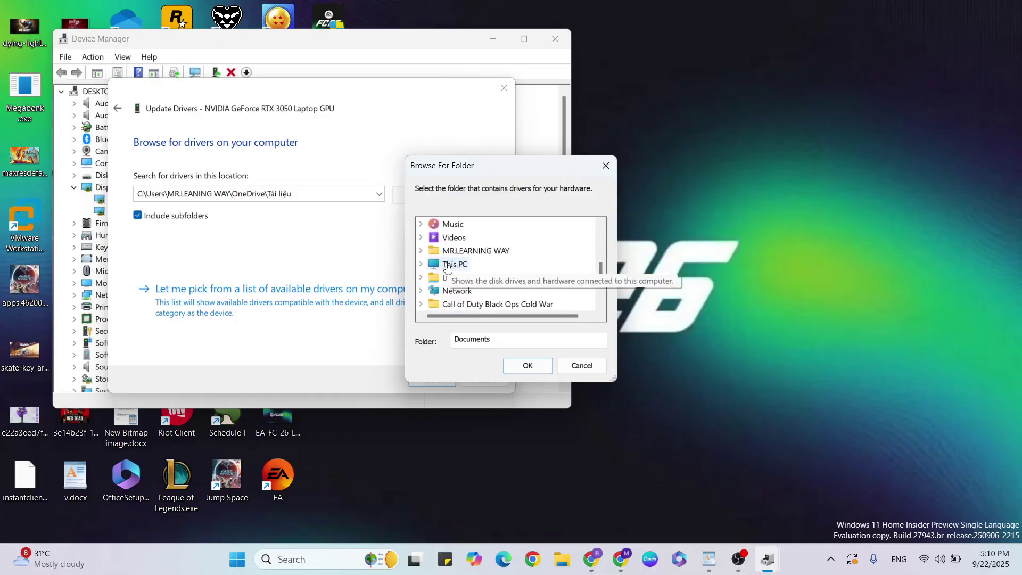
pyautogui.click(447, 266)
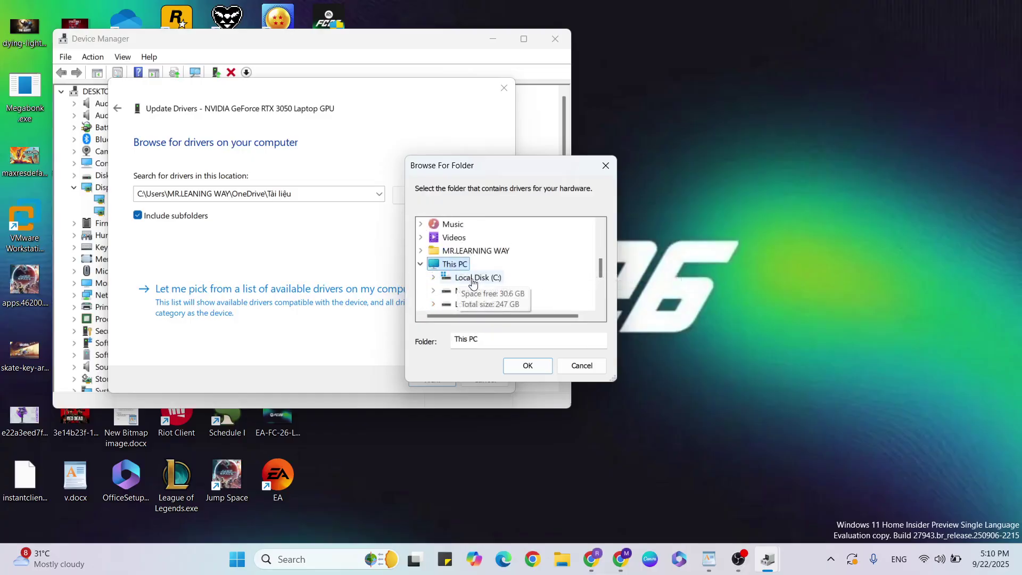
pyautogui.click(473, 277)
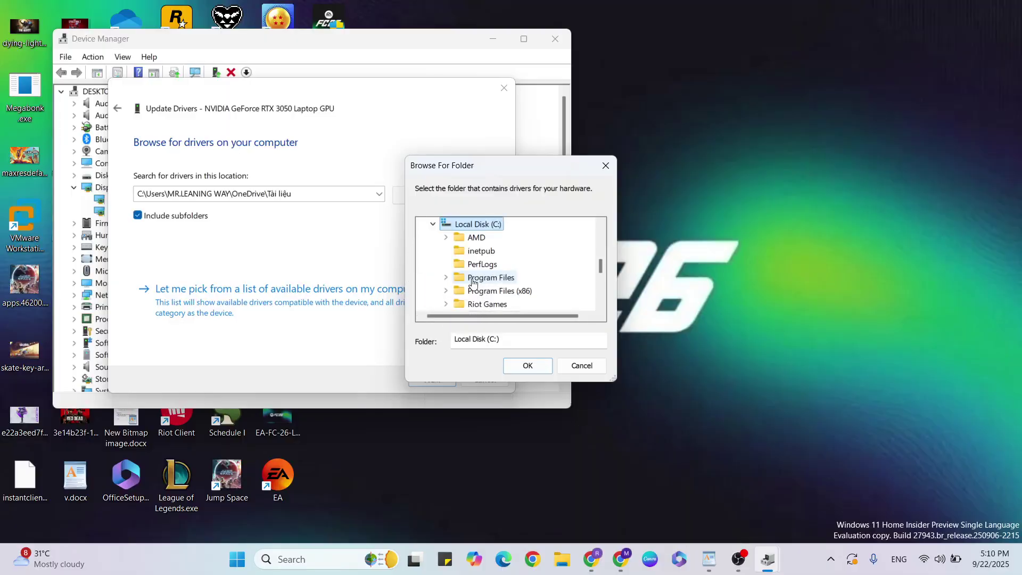
pyautogui.scroll(-2, 472, 282)
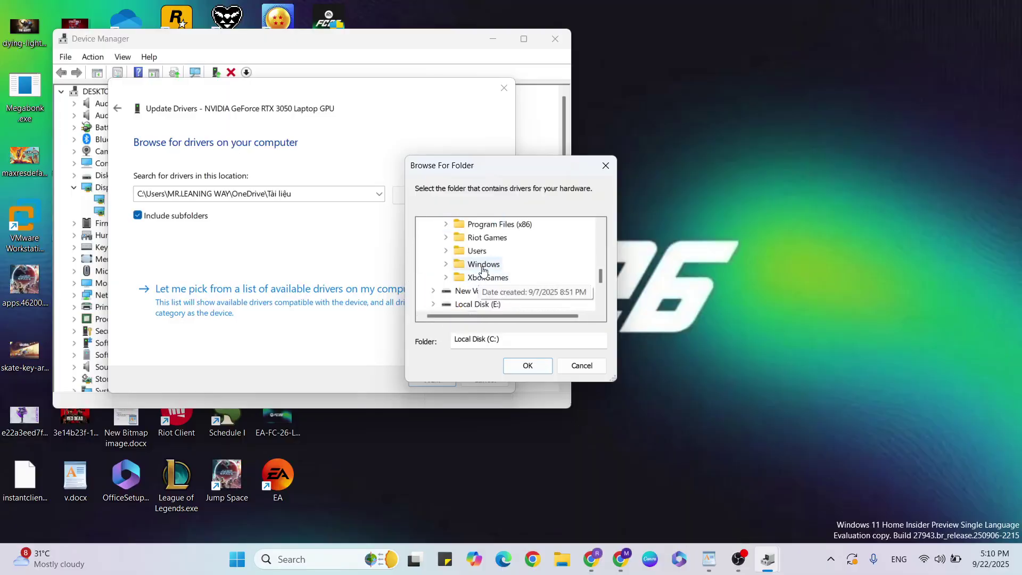
pyautogui.click(483, 266)
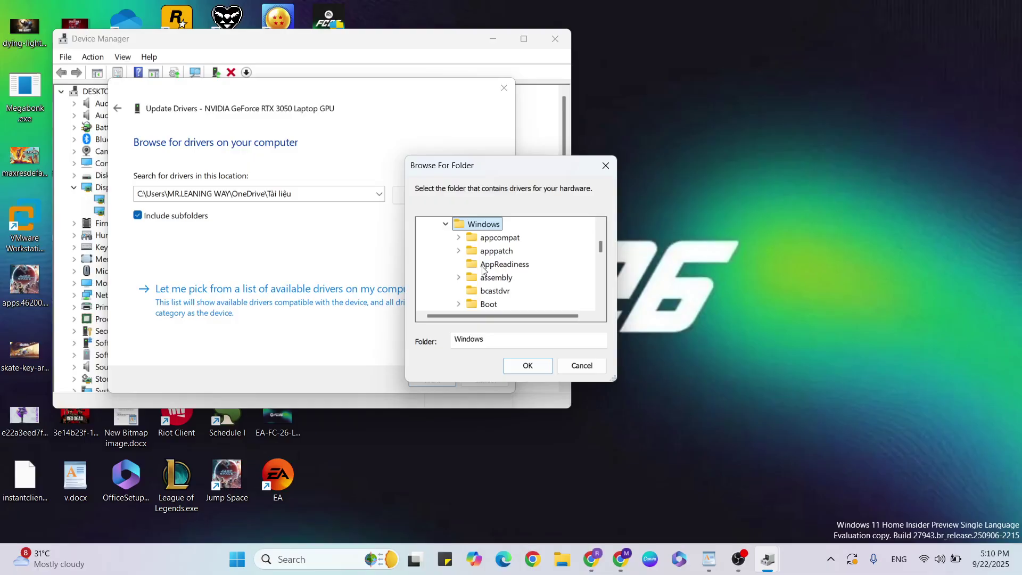
pyautogui.scroll(-20, 483, 269)
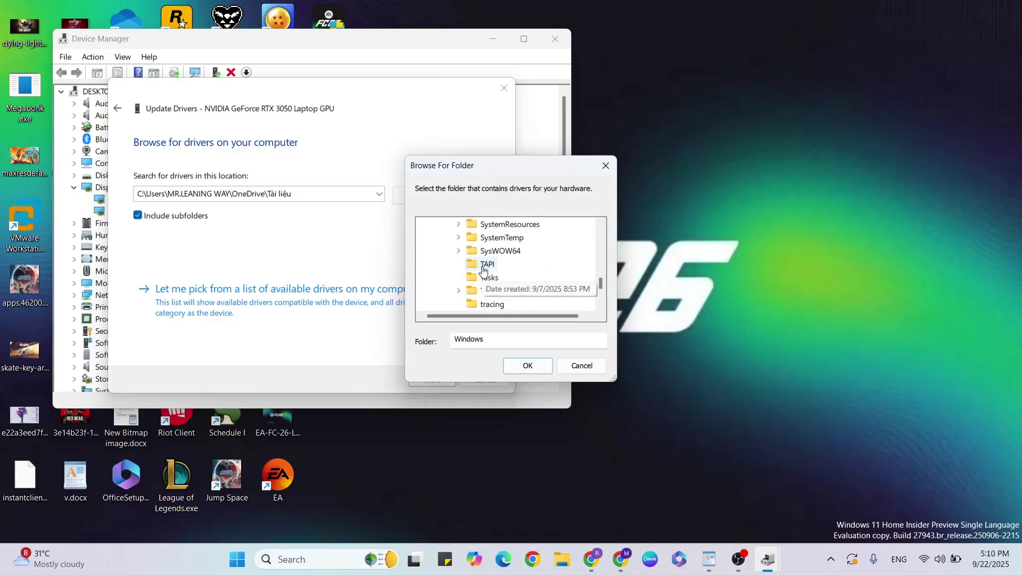
pyautogui.scroll(-4, 483, 269)
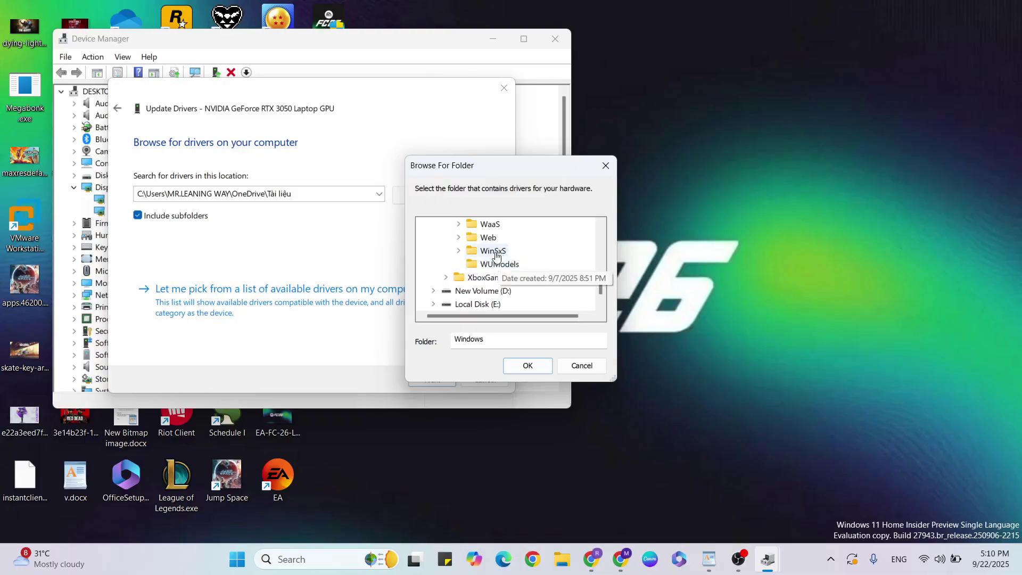
pyautogui.click(495, 251)
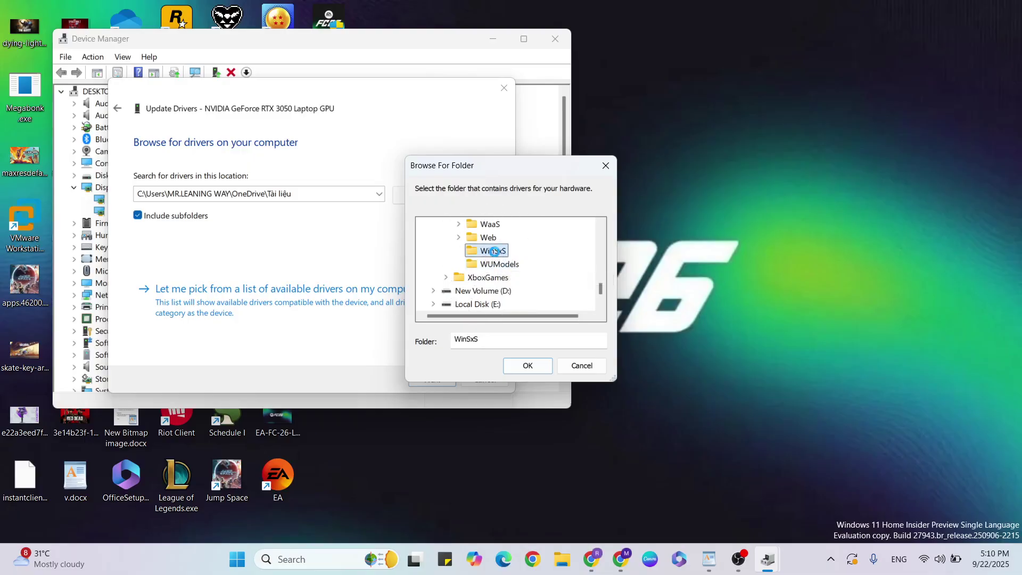
pyautogui.doubleClick(494, 251)
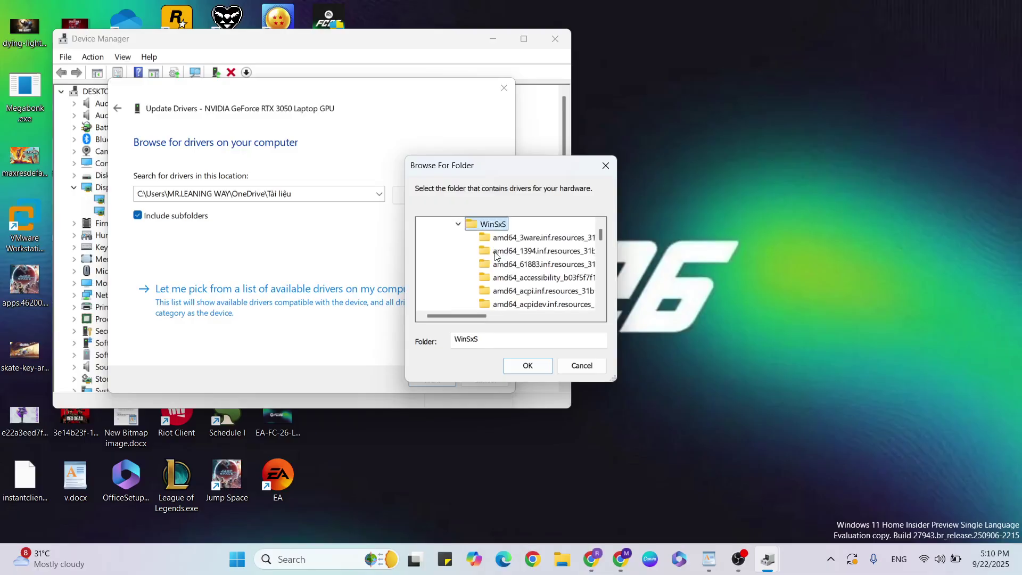
# - Pick the NVIDIA GeForce RTX 3050 Laptop GPU driver from the list, then close the wizard and Device Manager
pyautogui.click(522, 368)
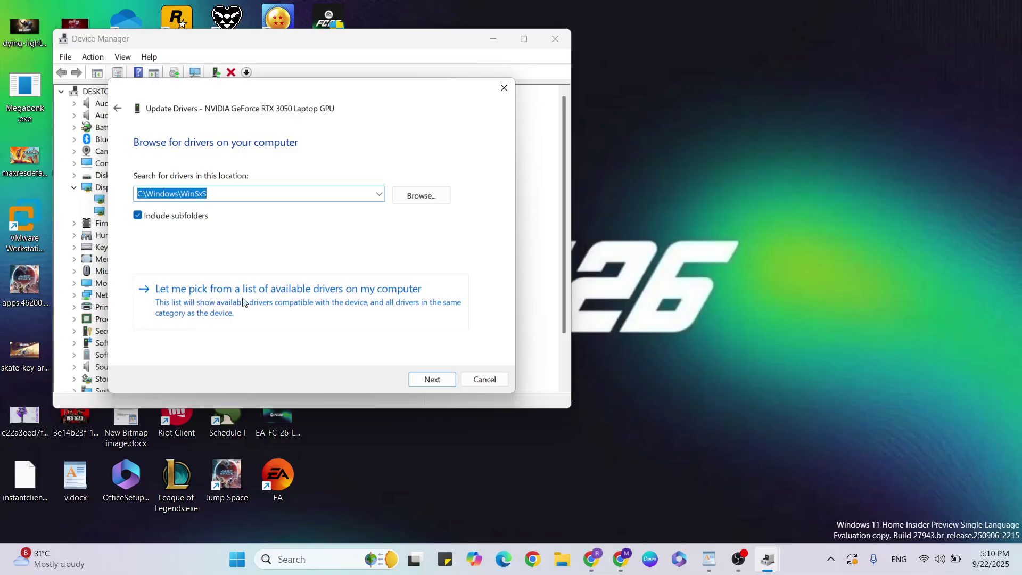
pyautogui.click(222, 304)
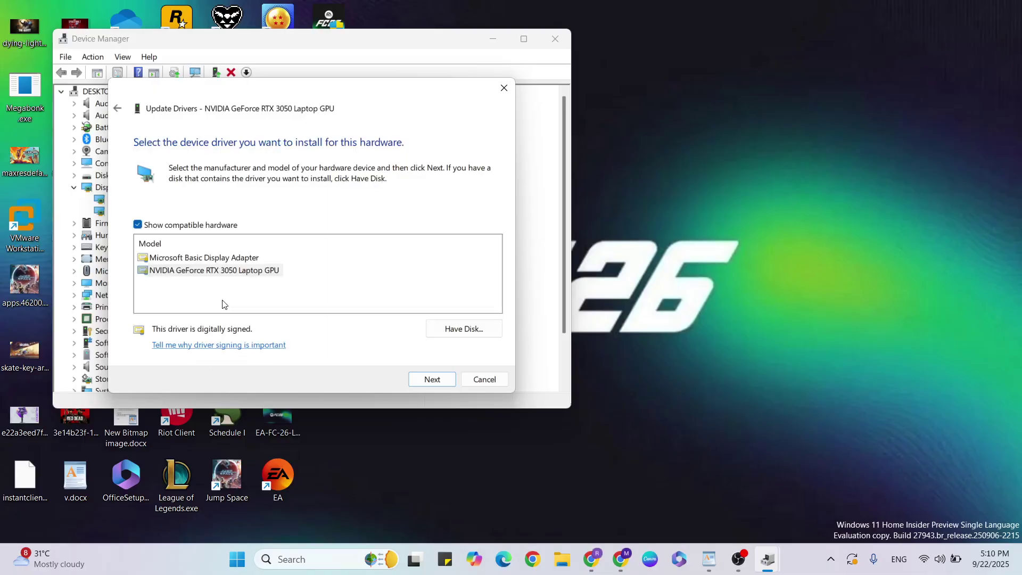
pyautogui.click(215, 272)
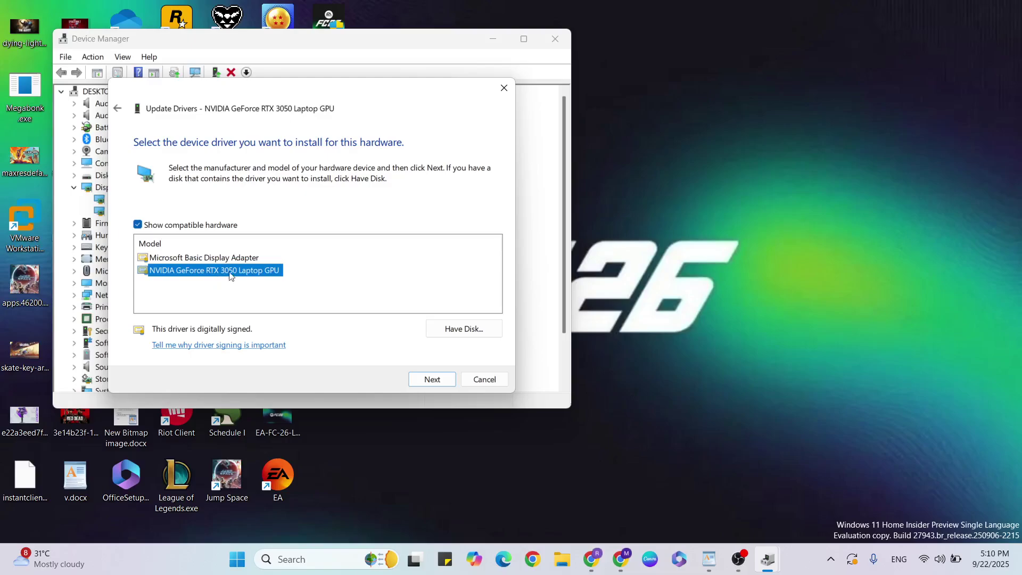
pyautogui.click(424, 380)
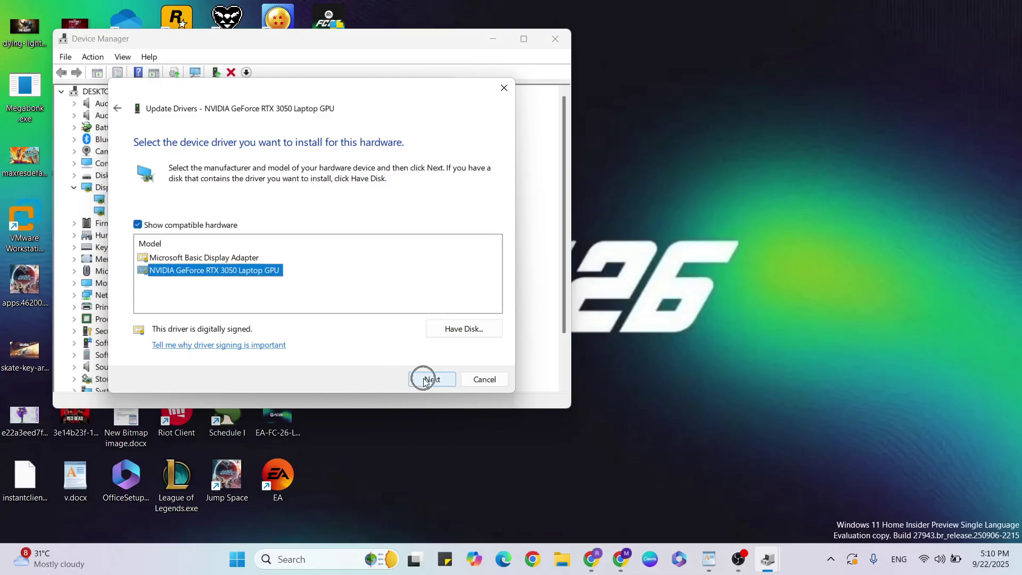
pyautogui.click(504, 88)
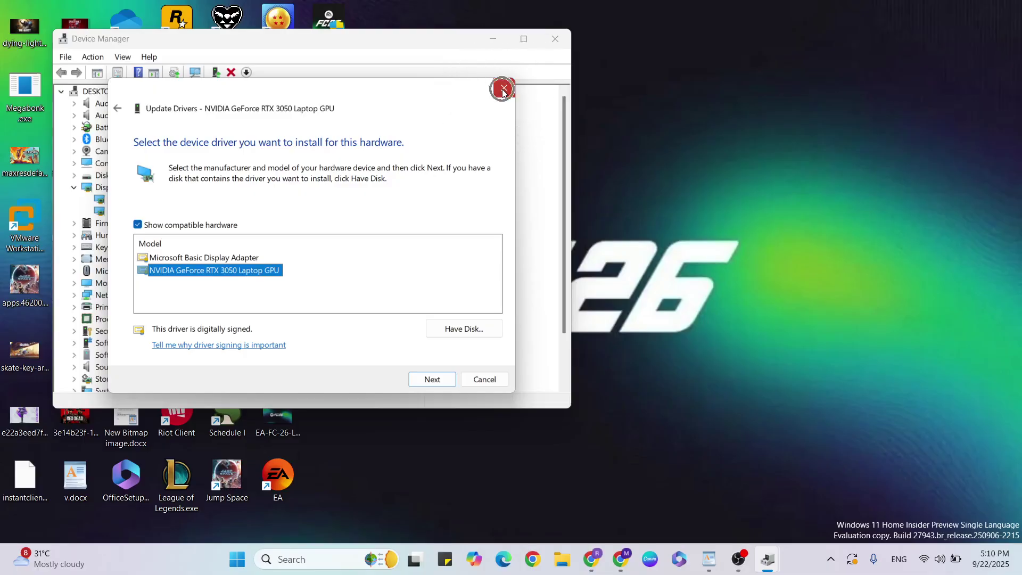
pyautogui.click(556, 39)
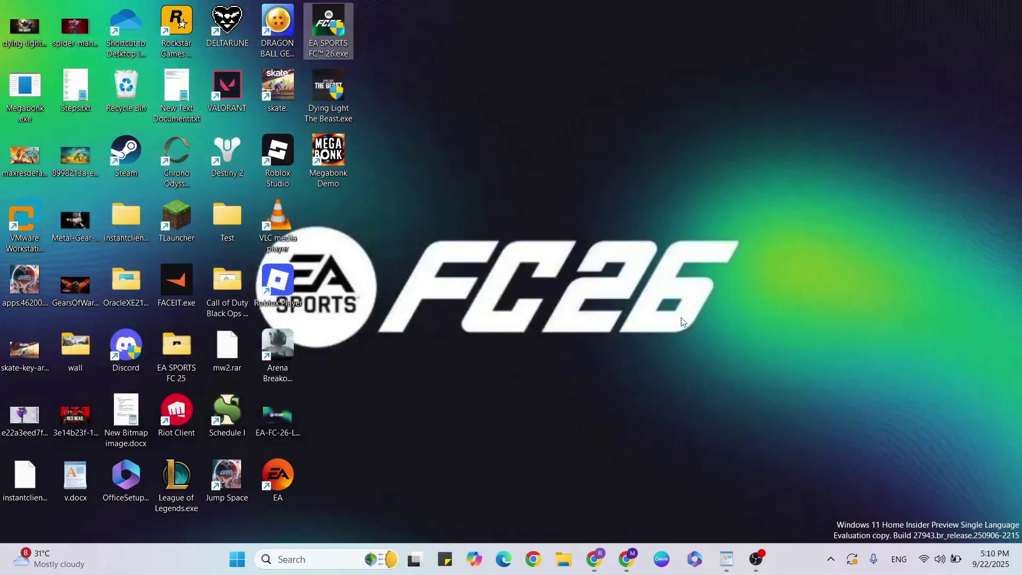
# - Check the WordPad notes for the next step, Windows update
pyautogui.click(734, 553)
pyautogui.click(522, 506)
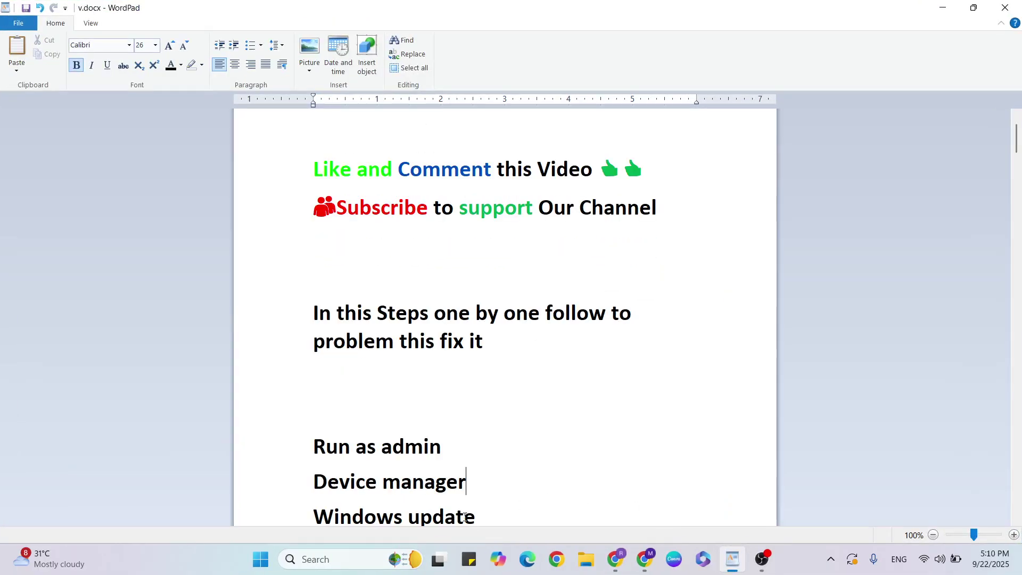
pyautogui.click(465, 517)
pyautogui.click(352, 475)
pyautogui.click(441, 484)
# - Open Settings via search and view the Windows Update page, showing Insider Preview 27950.1 pending restart
pyautogui.press('super+d')
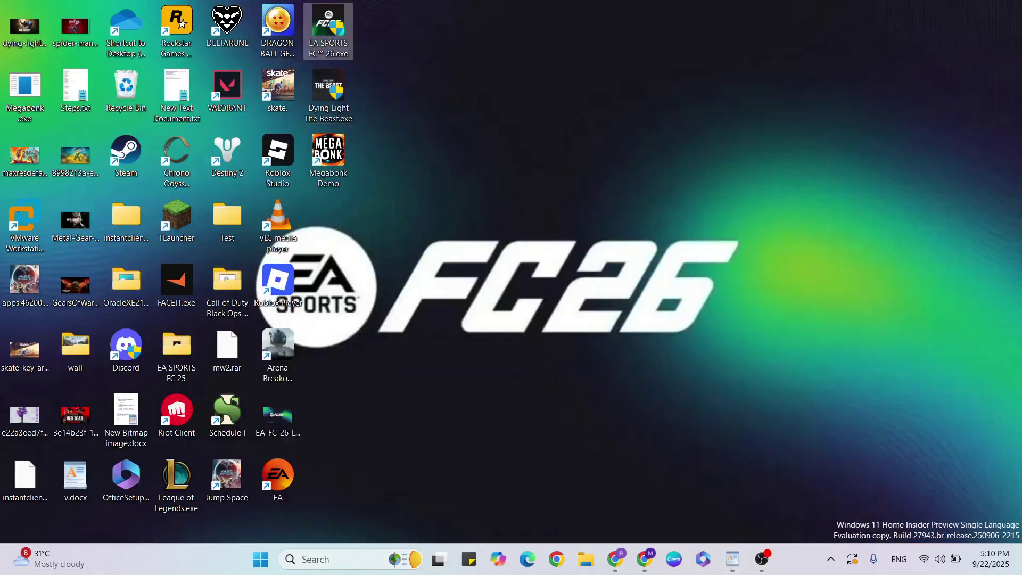
pyautogui.click(314, 562)
pyautogui.write('sett')
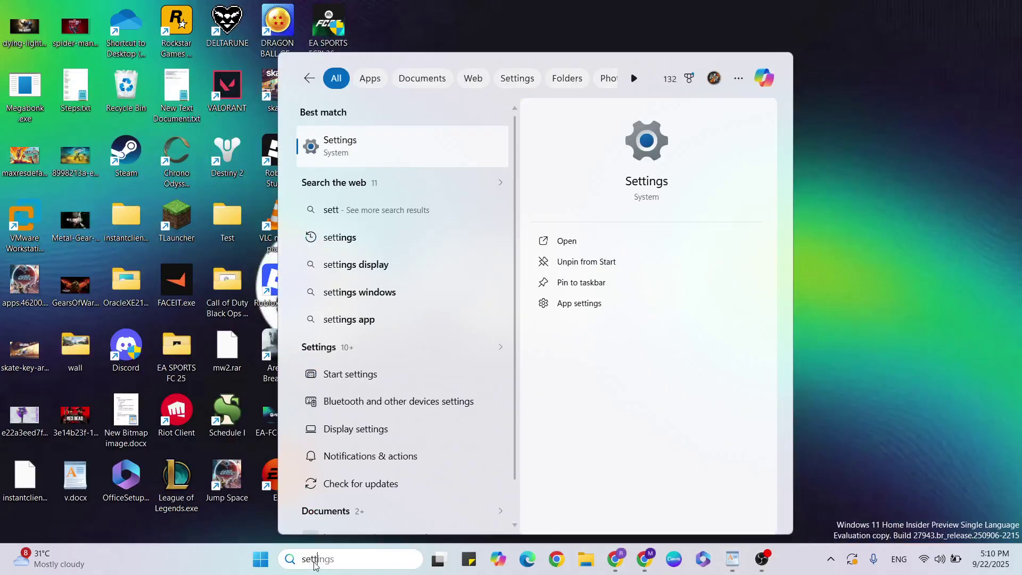
pyautogui.click(355, 152)
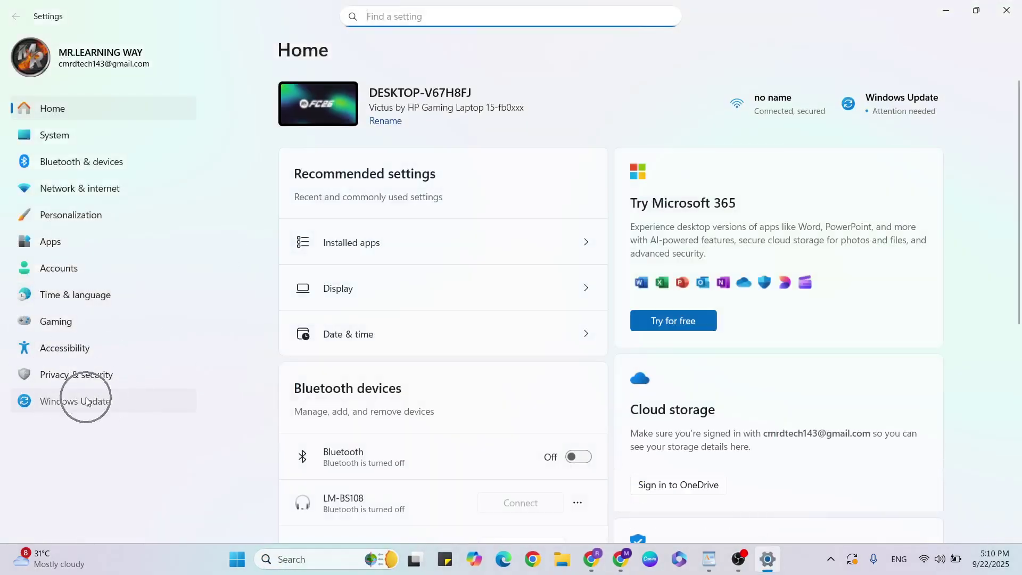
pyautogui.click(80, 402)
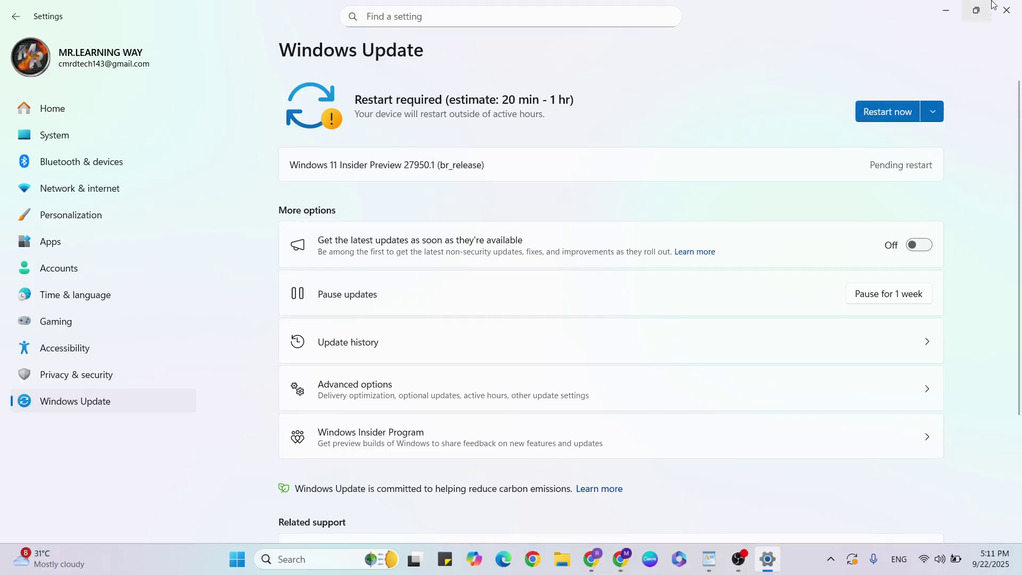
# - Close Settings and check the notes for the Nvidia Update step
pyautogui.click(1007, 10)
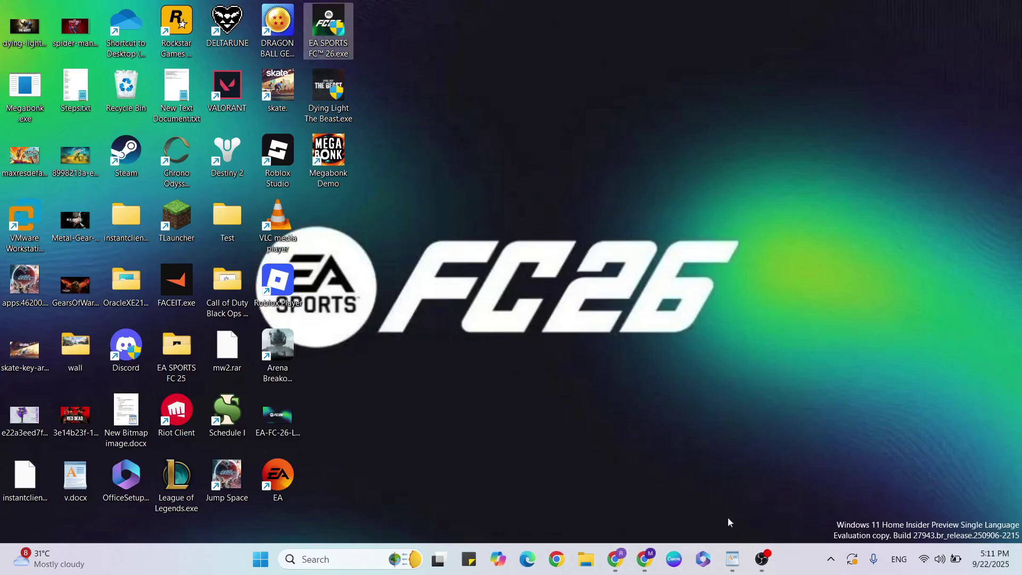
pyautogui.click(732, 559)
pyautogui.click(408, 504)
pyautogui.scroll(-1, 405, 507)
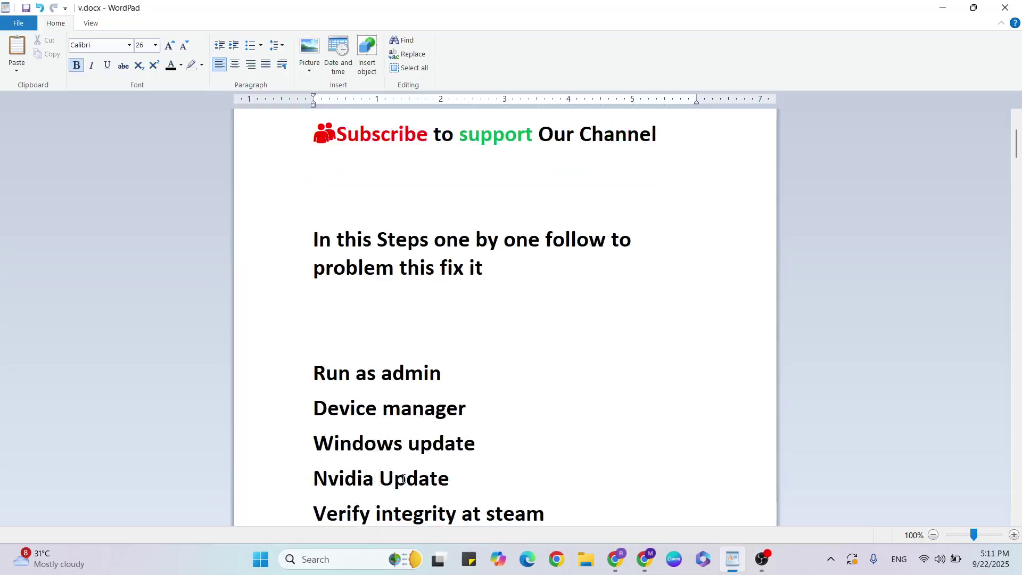
pyautogui.press('super+d')
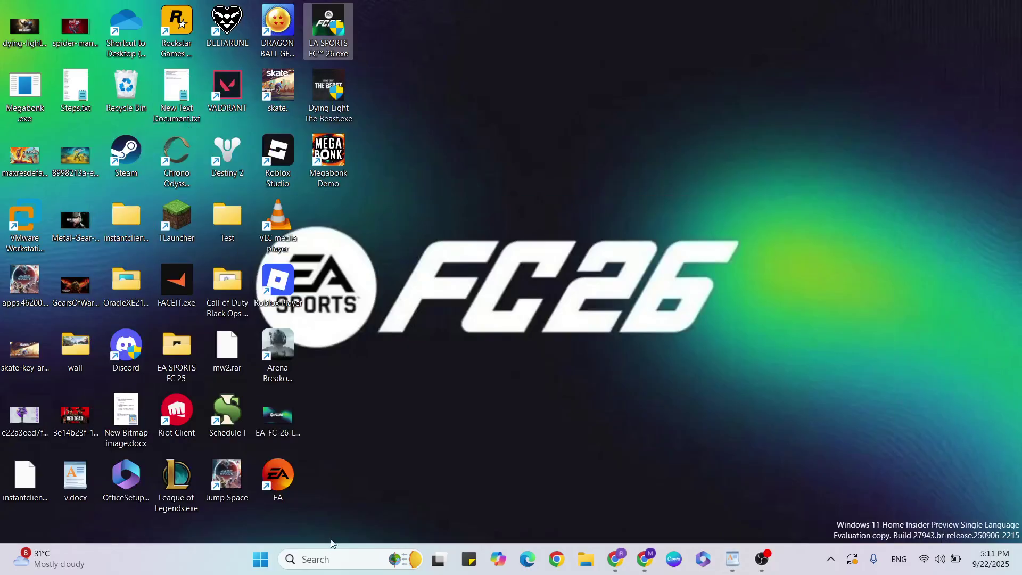
# - Search 'nvidia' in Windows search and launch the NVIDIA App
pyautogui.click(322, 558)
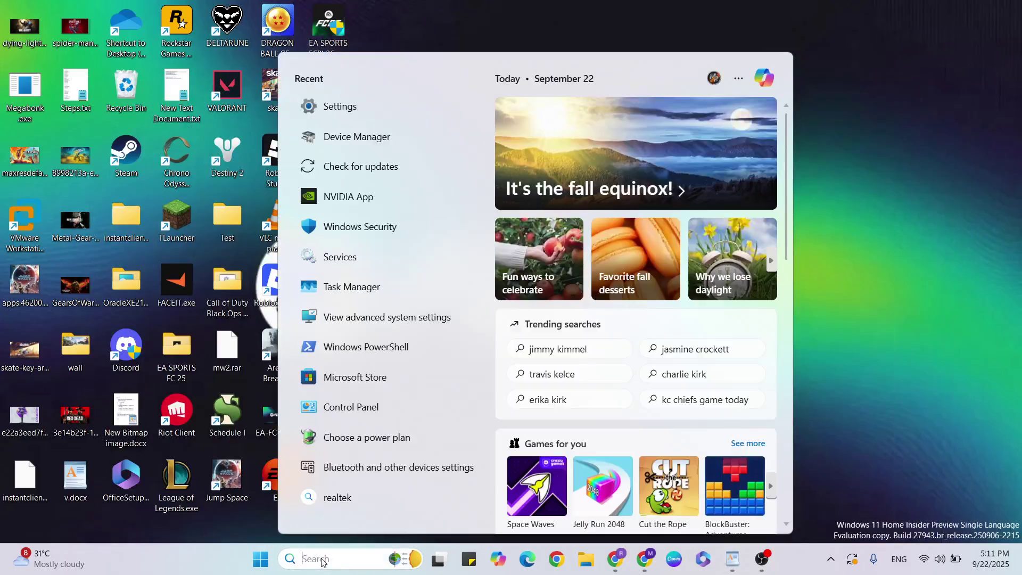
pyautogui.write('nvdia')
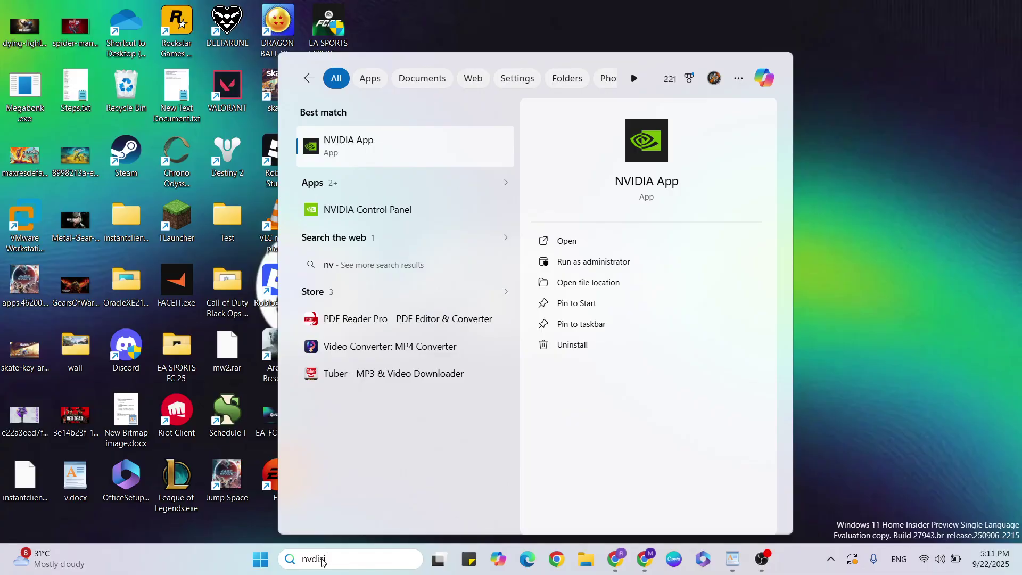
pyautogui.write('s')
pyautogui.press('BackSpace')
pyautogui.press('BackSpace')
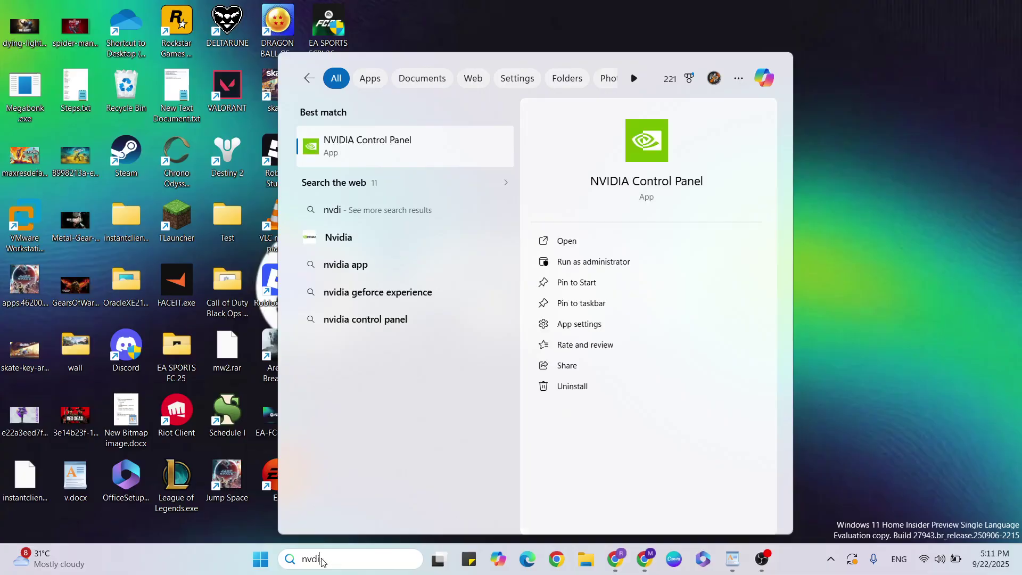
pyautogui.press('BackSpace')
pyautogui.press('BackSpace')
pyautogui.write('ivid')
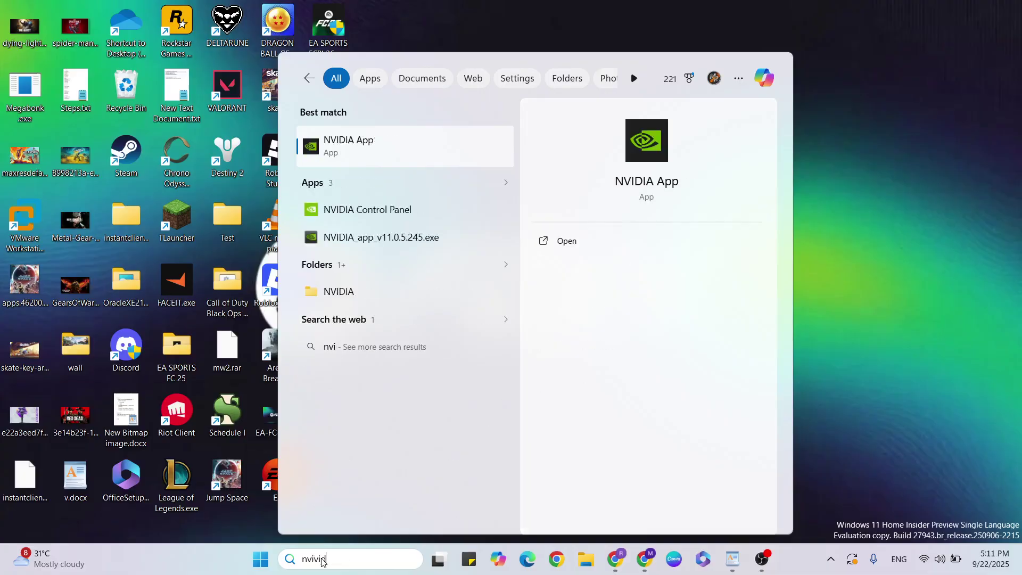
pyautogui.press('BackSpace')
pyautogui.press('BackSpace')
pyautogui.press('BackSpace')
pyautogui.press('BackSpace')
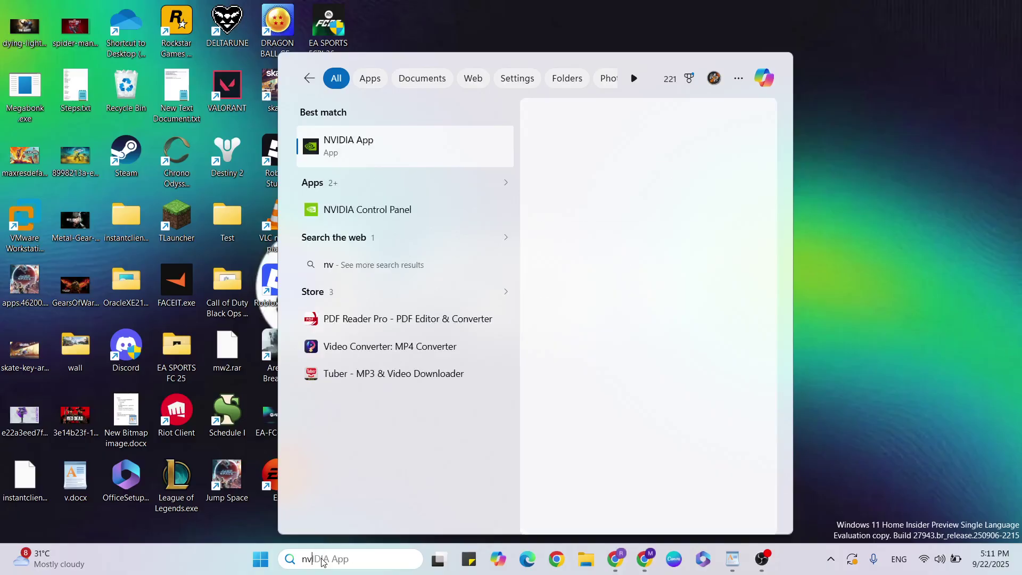
pyautogui.write('idia')
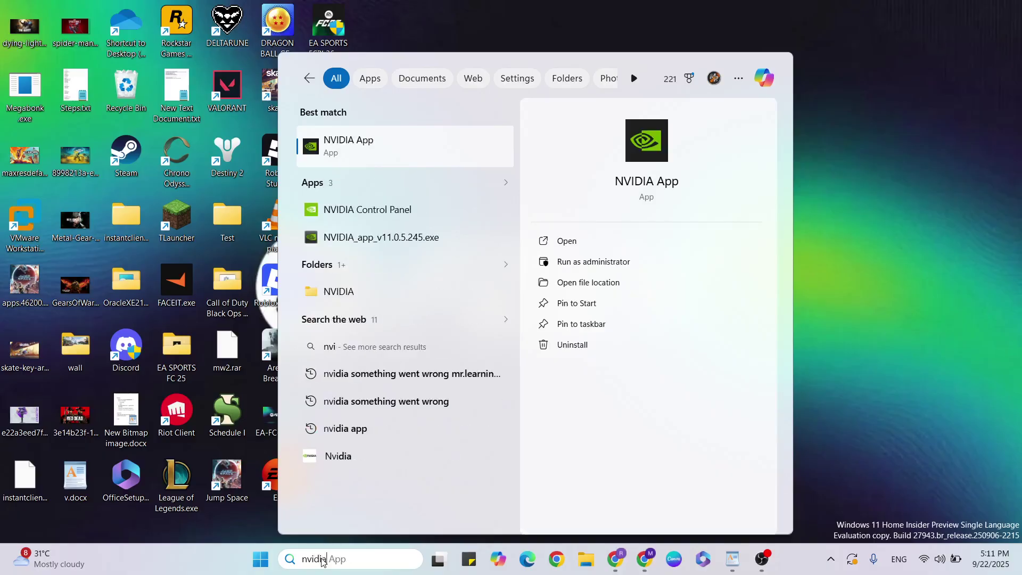
pyautogui.click(352, 155)
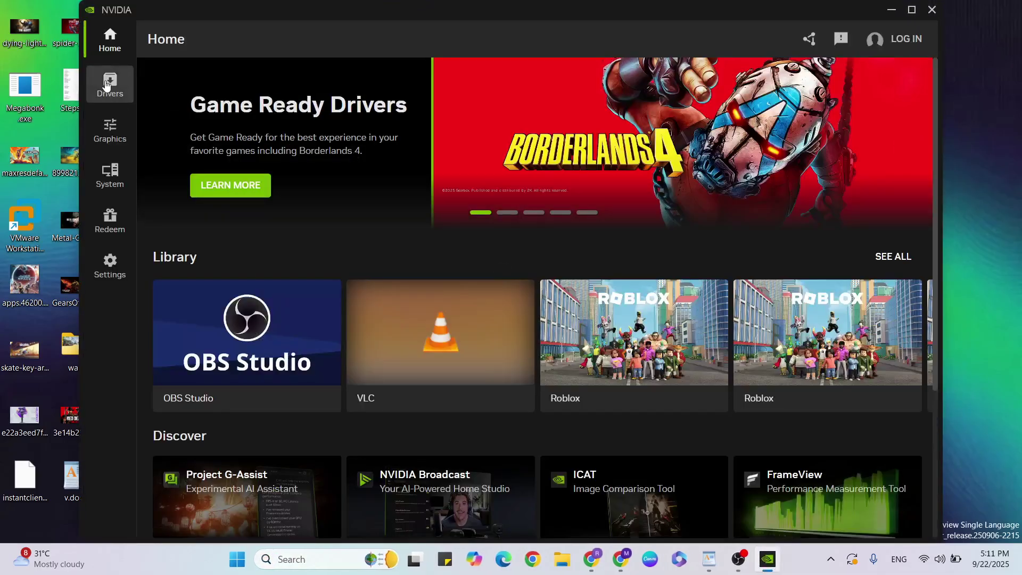
# - On the Drivers page, start downloading Game Ready Driver 581.29, then stop the download
pyautogui.click(110, 84)
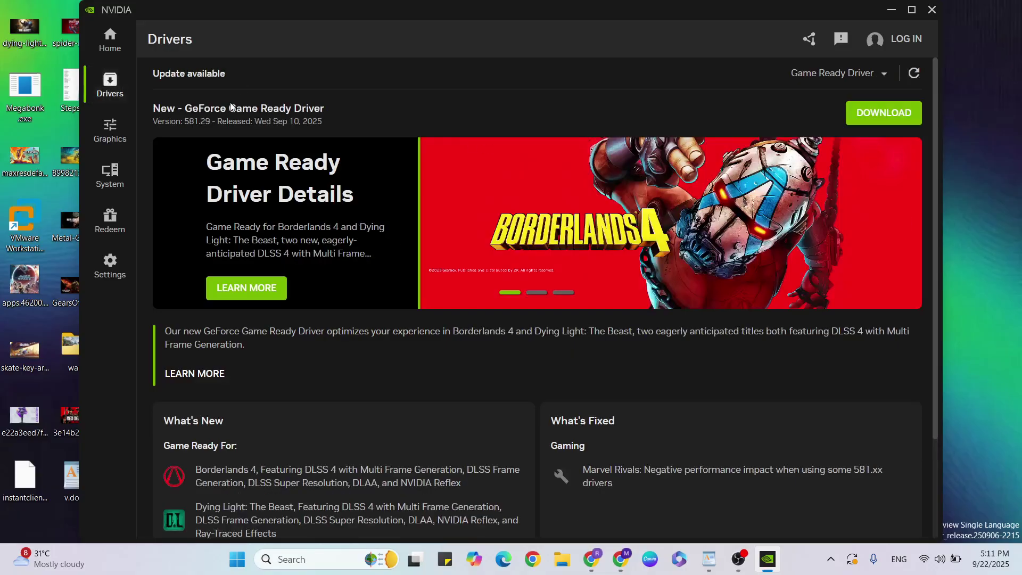
pyautogui.click(884, 115)
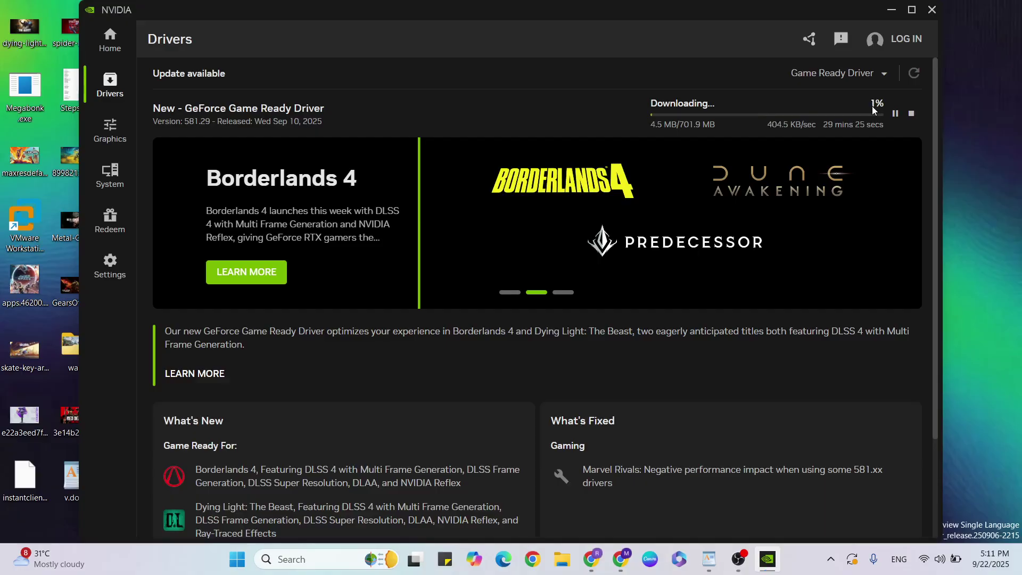
pyautogui.click(912, 113)
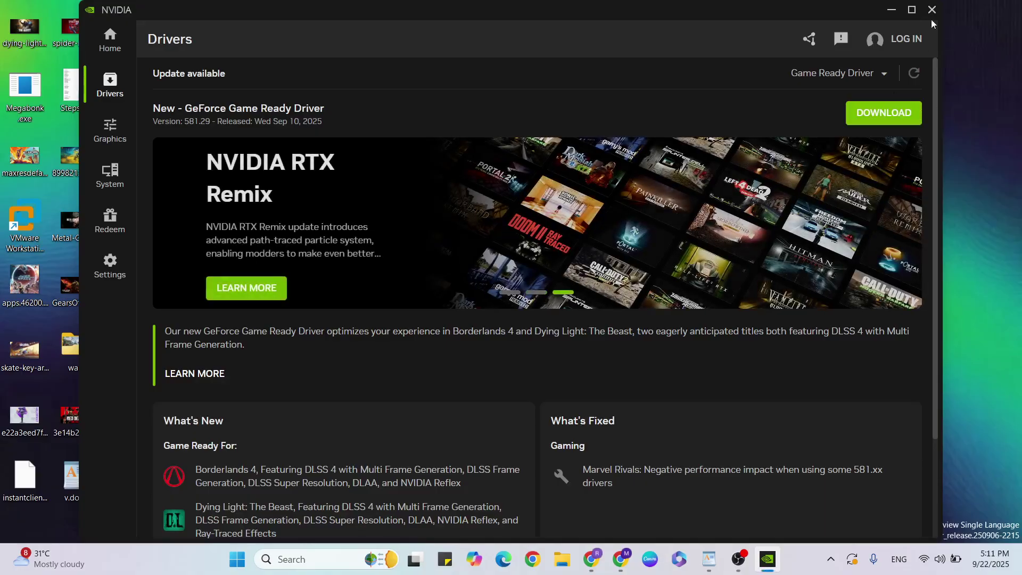
# - Close the NVIDIA App and check the notes for the Steam step
pyautogui.click(932, 11)
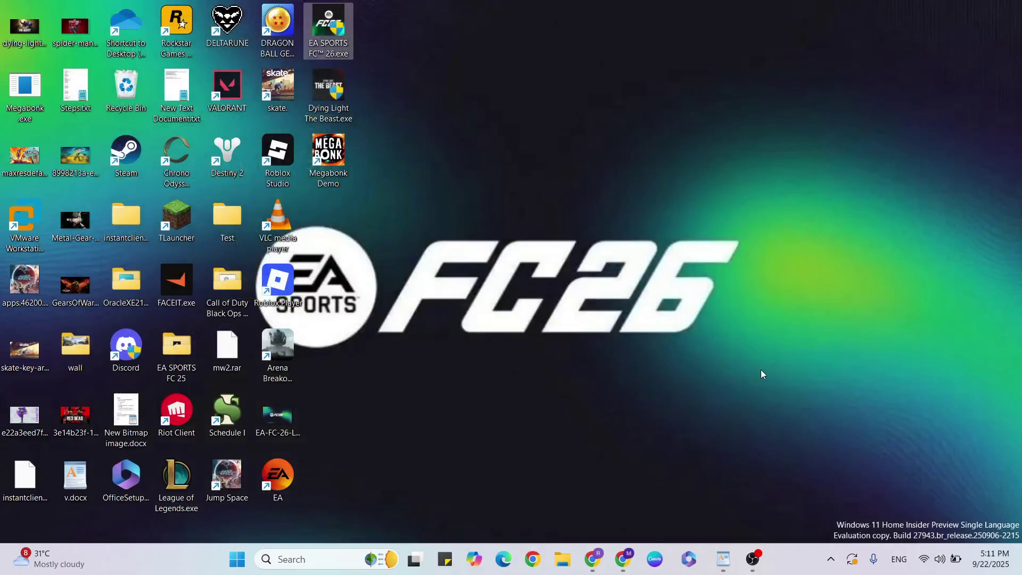
pyautogui.click(733, 559)
pyautogui.scroll(-1, 446, 508)
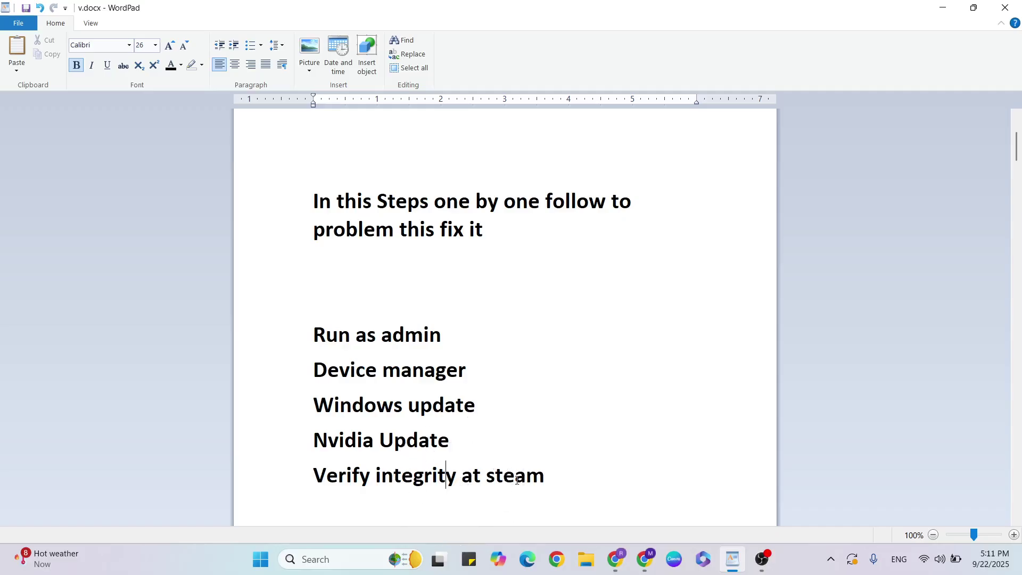
pyautogui.press('super+d')
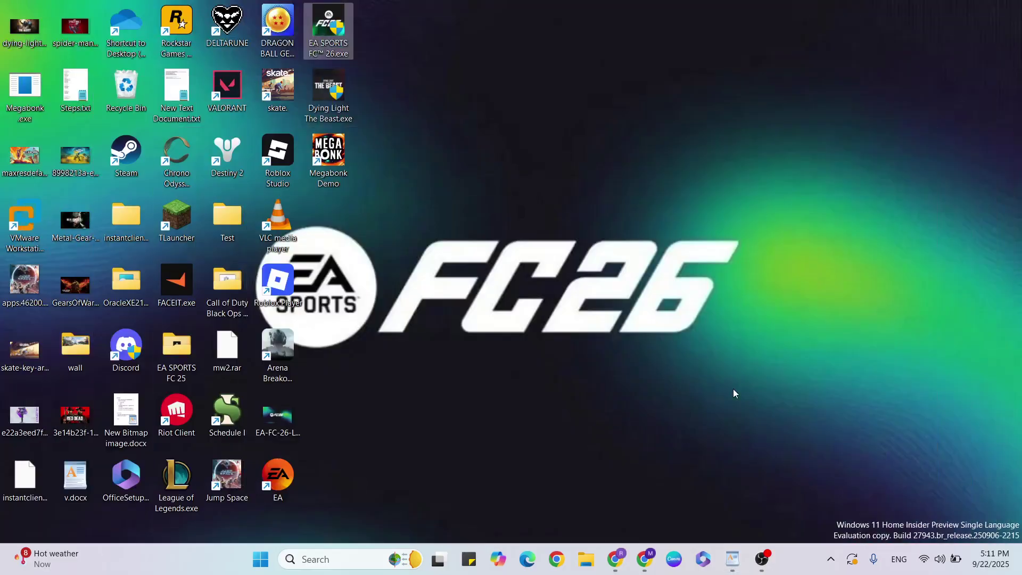
# - Verify integrity of EA SPORTS FC 26's installed files in Steam's properties, then close Steam
pyautogui.doubleClick(127, 155)
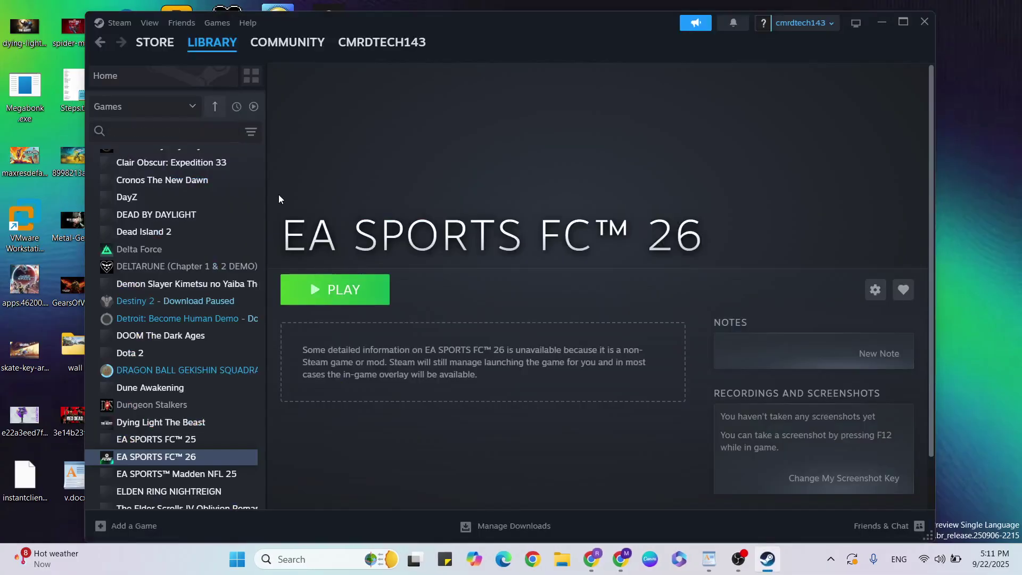
pyautogui.click(220, 51)
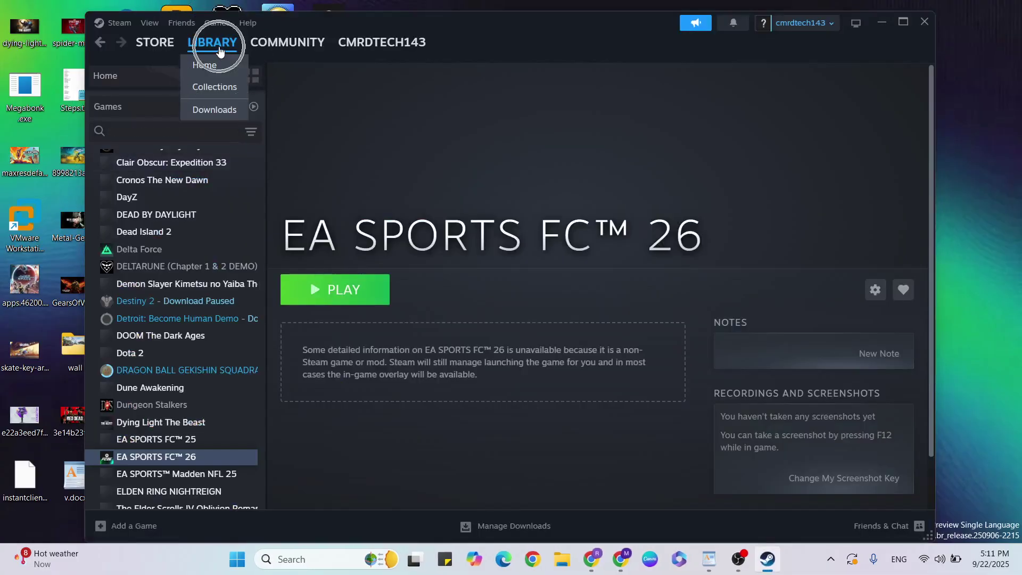
pyautogui.click(169, 452)
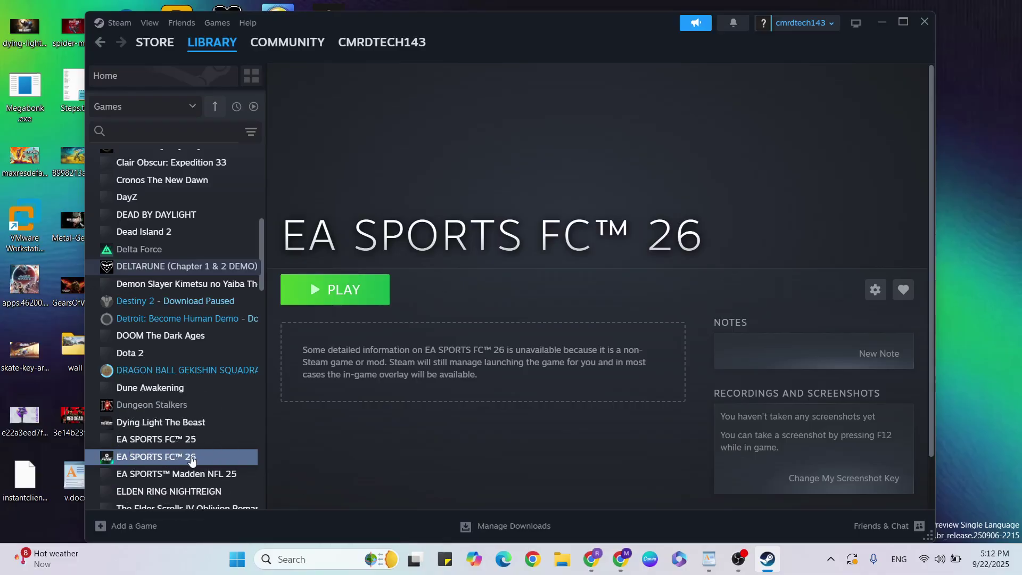
pyautogui.click(875, 291)
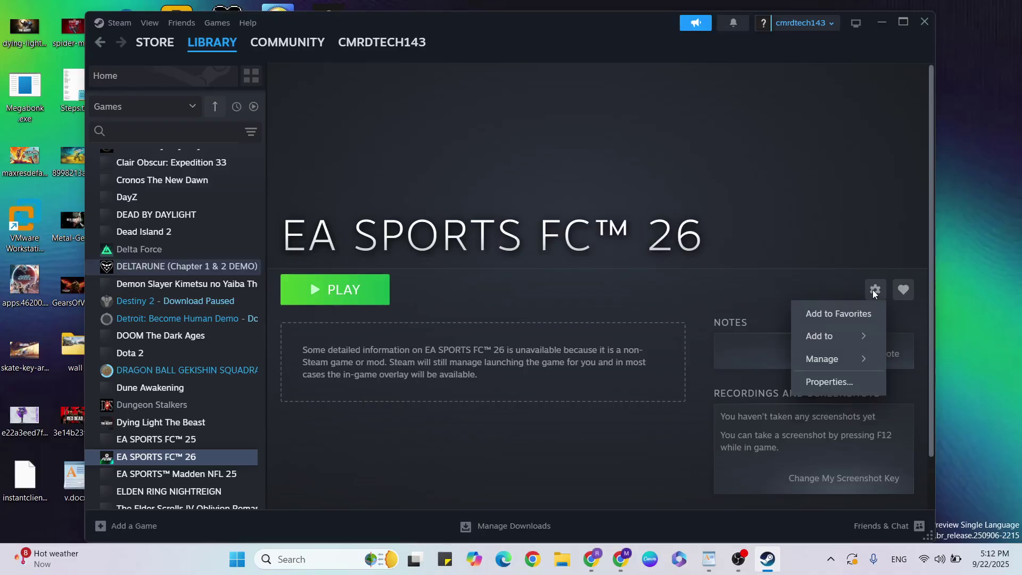
pyautogui.click(830, 383)
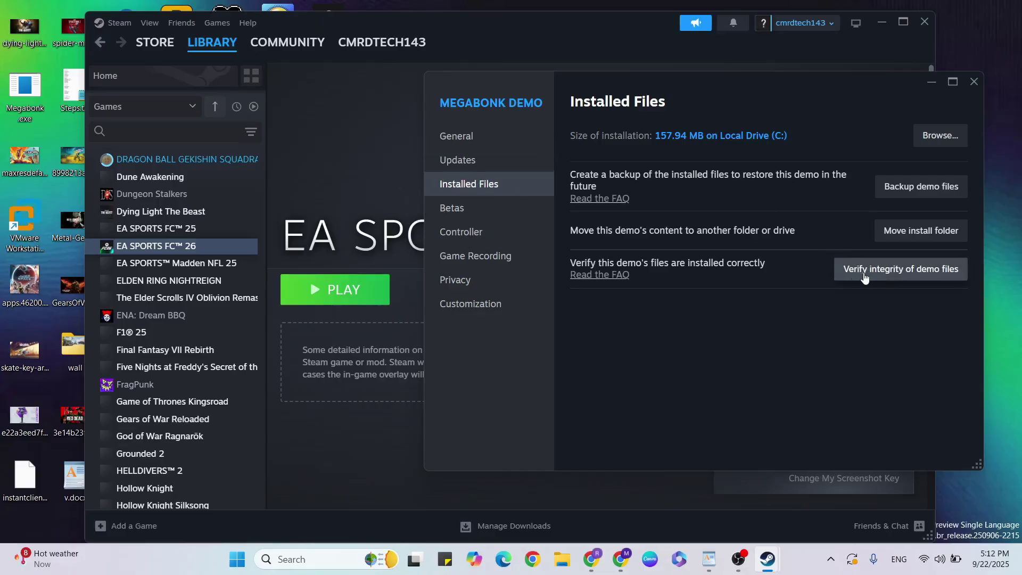
pyautogui.click(900, 272)
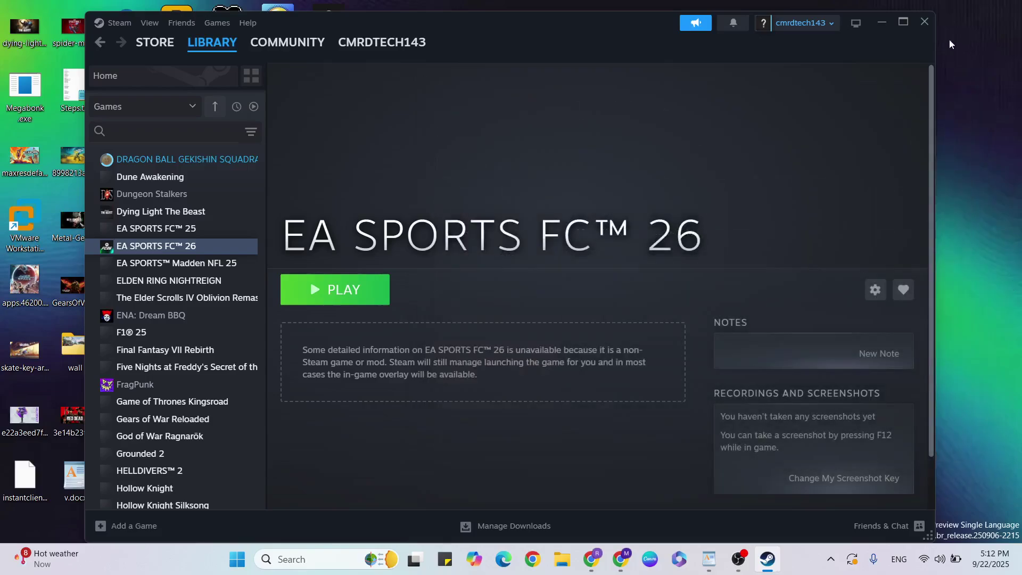
pyautogui.click(926, 22)
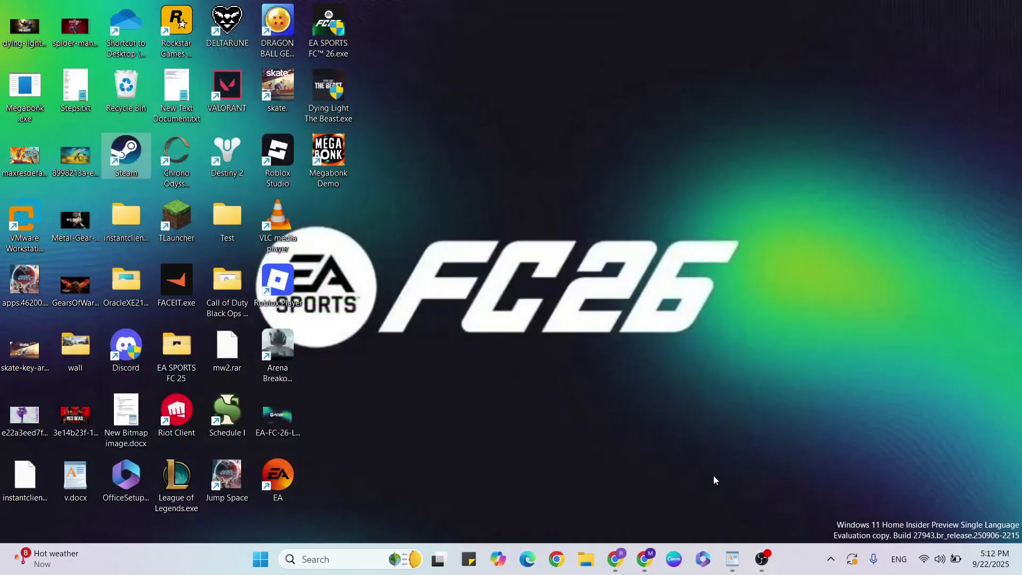
# - Bring v.docx back in WordPad and show its closing lines, from the restart note to the subscribe reminder
pyautogui.click(732, 559)
pyautogui.click(557, 497)
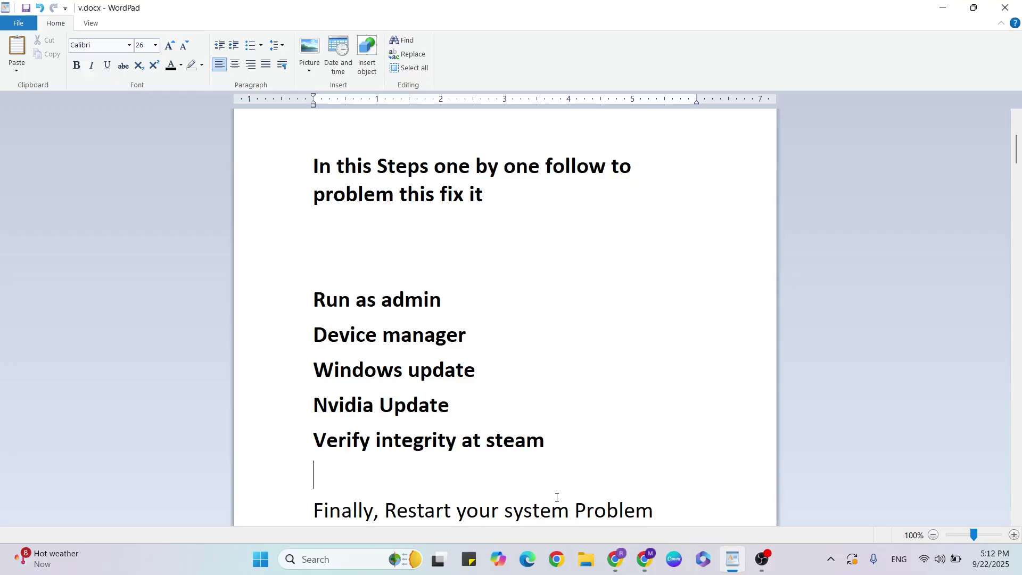
pyautogui.scroll(1, 557, 496)
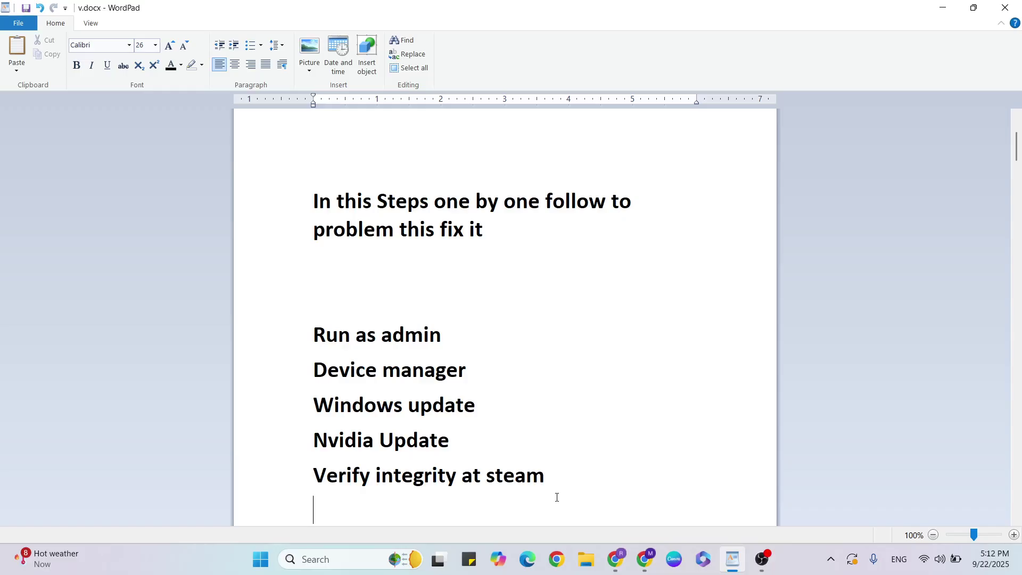
pyautogui.press('Down')
pyautogui.press('Down')
pyautogui.press('Down')
pyautogui.press('Down')
pyautogui.press('Down')
pyautogui.press('Down')
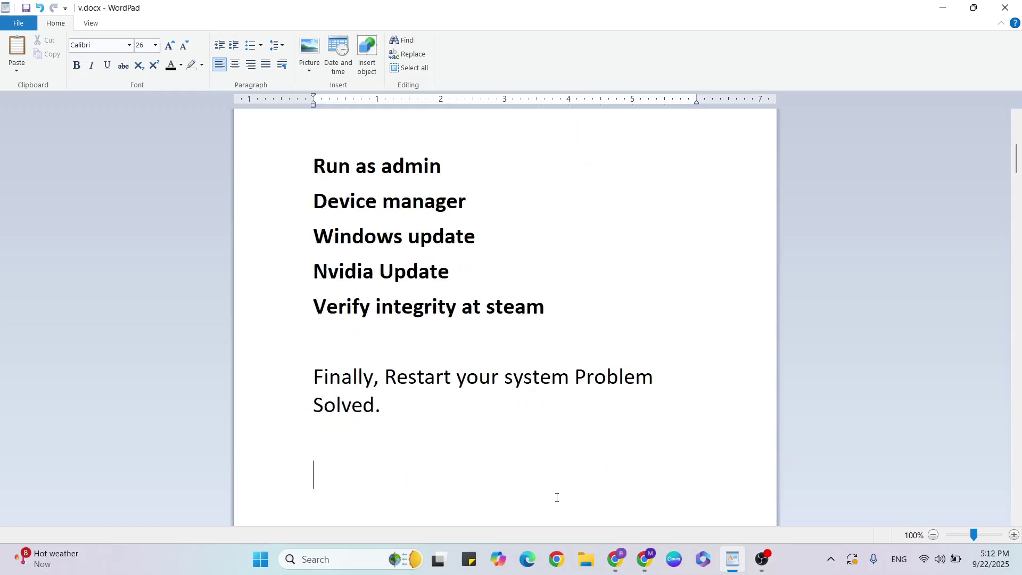
pyautogui.press('Down')
pyautogui.press('Down')
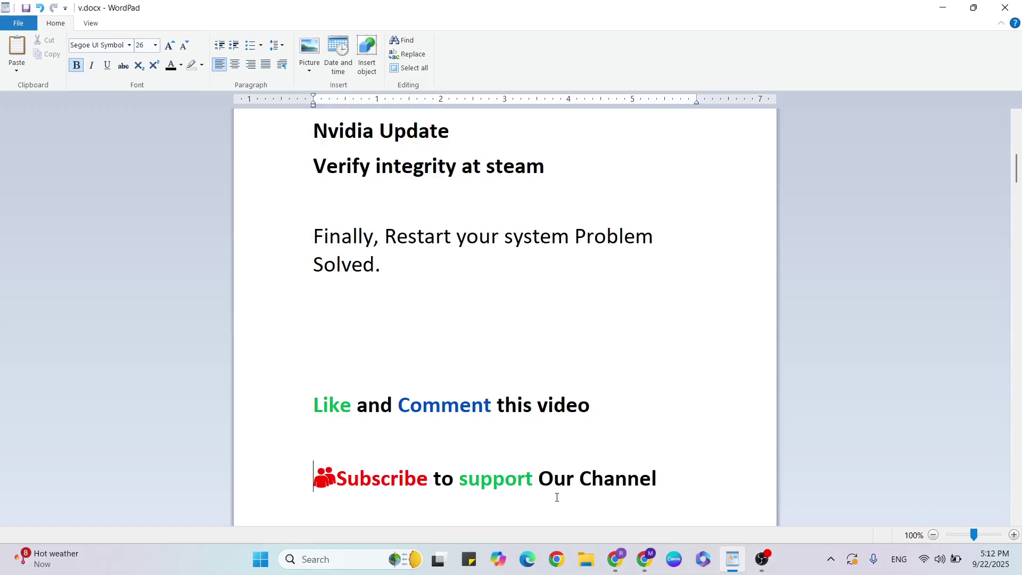